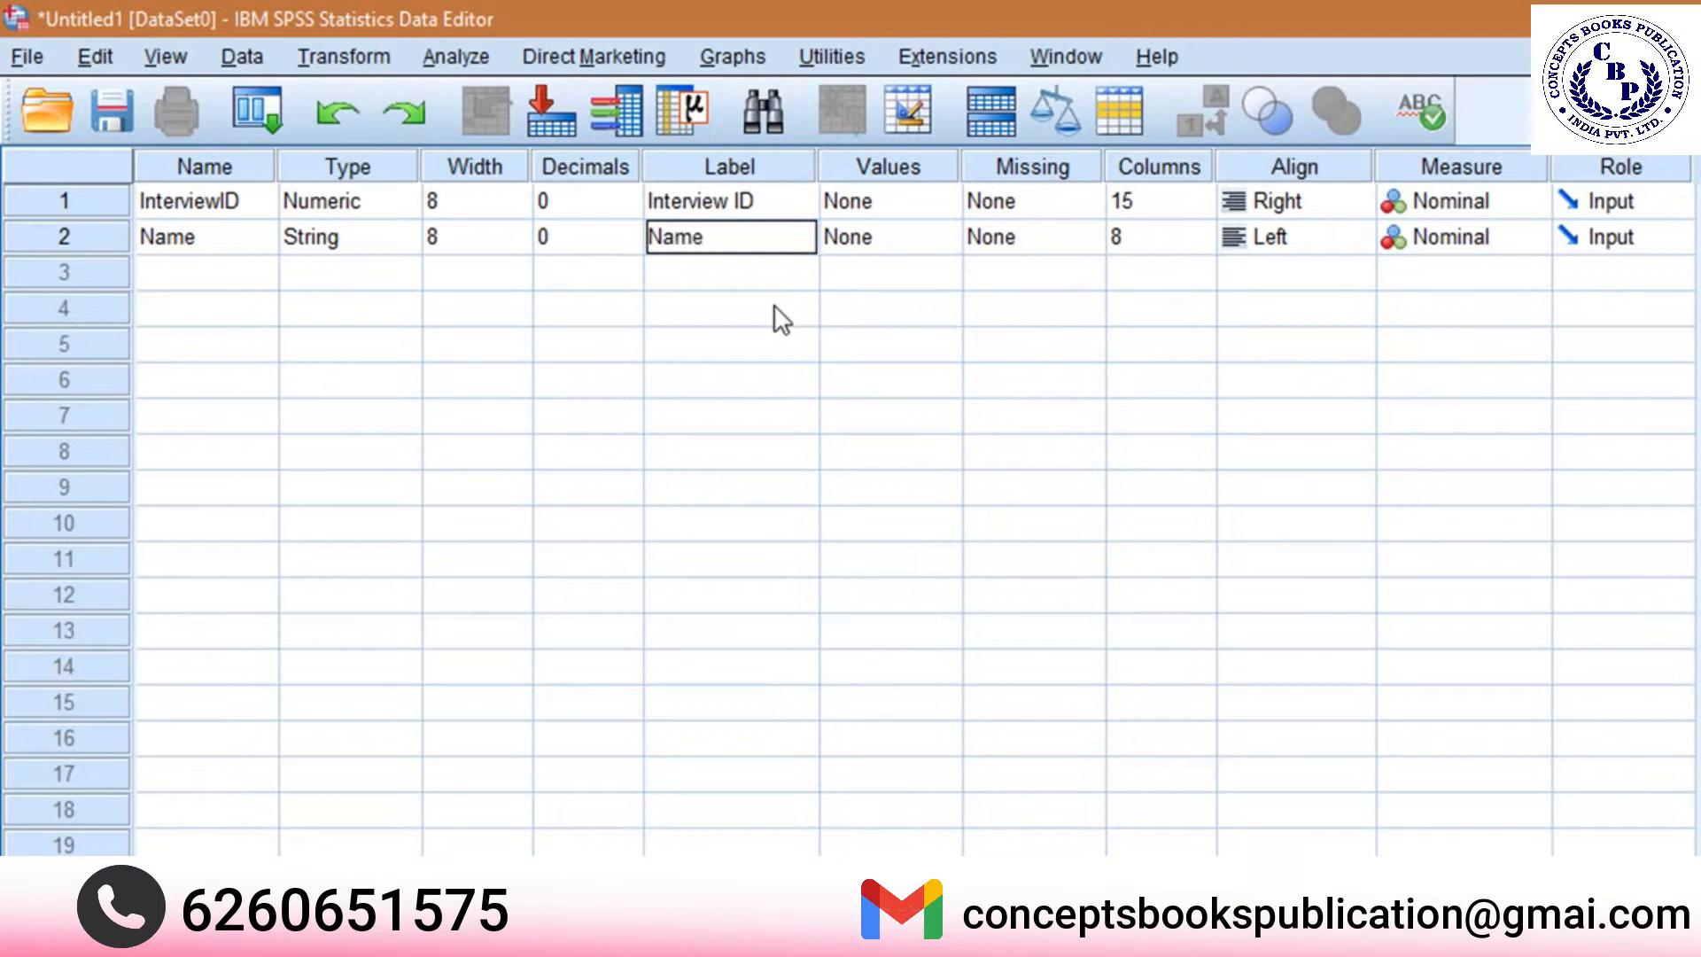
Finish the Name variable's label and set its measure to Nominal.
{"action": "key", "text": "Tab"}
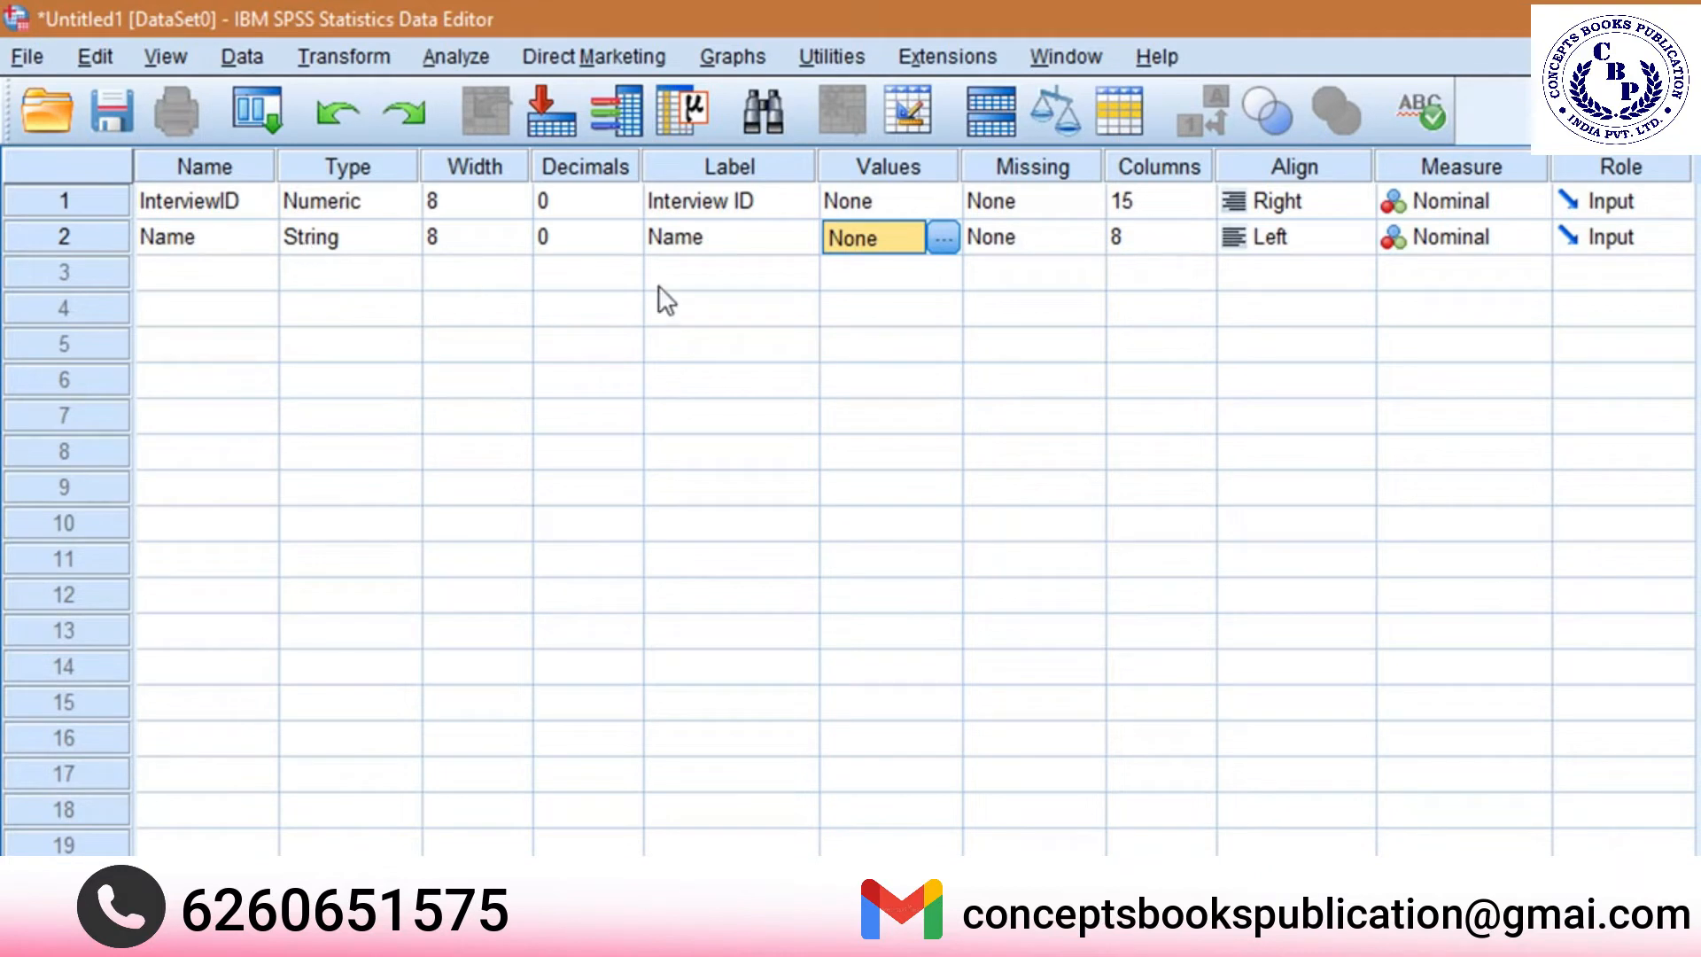
{"action": "left_click", "coordinate": [1469, 234]}
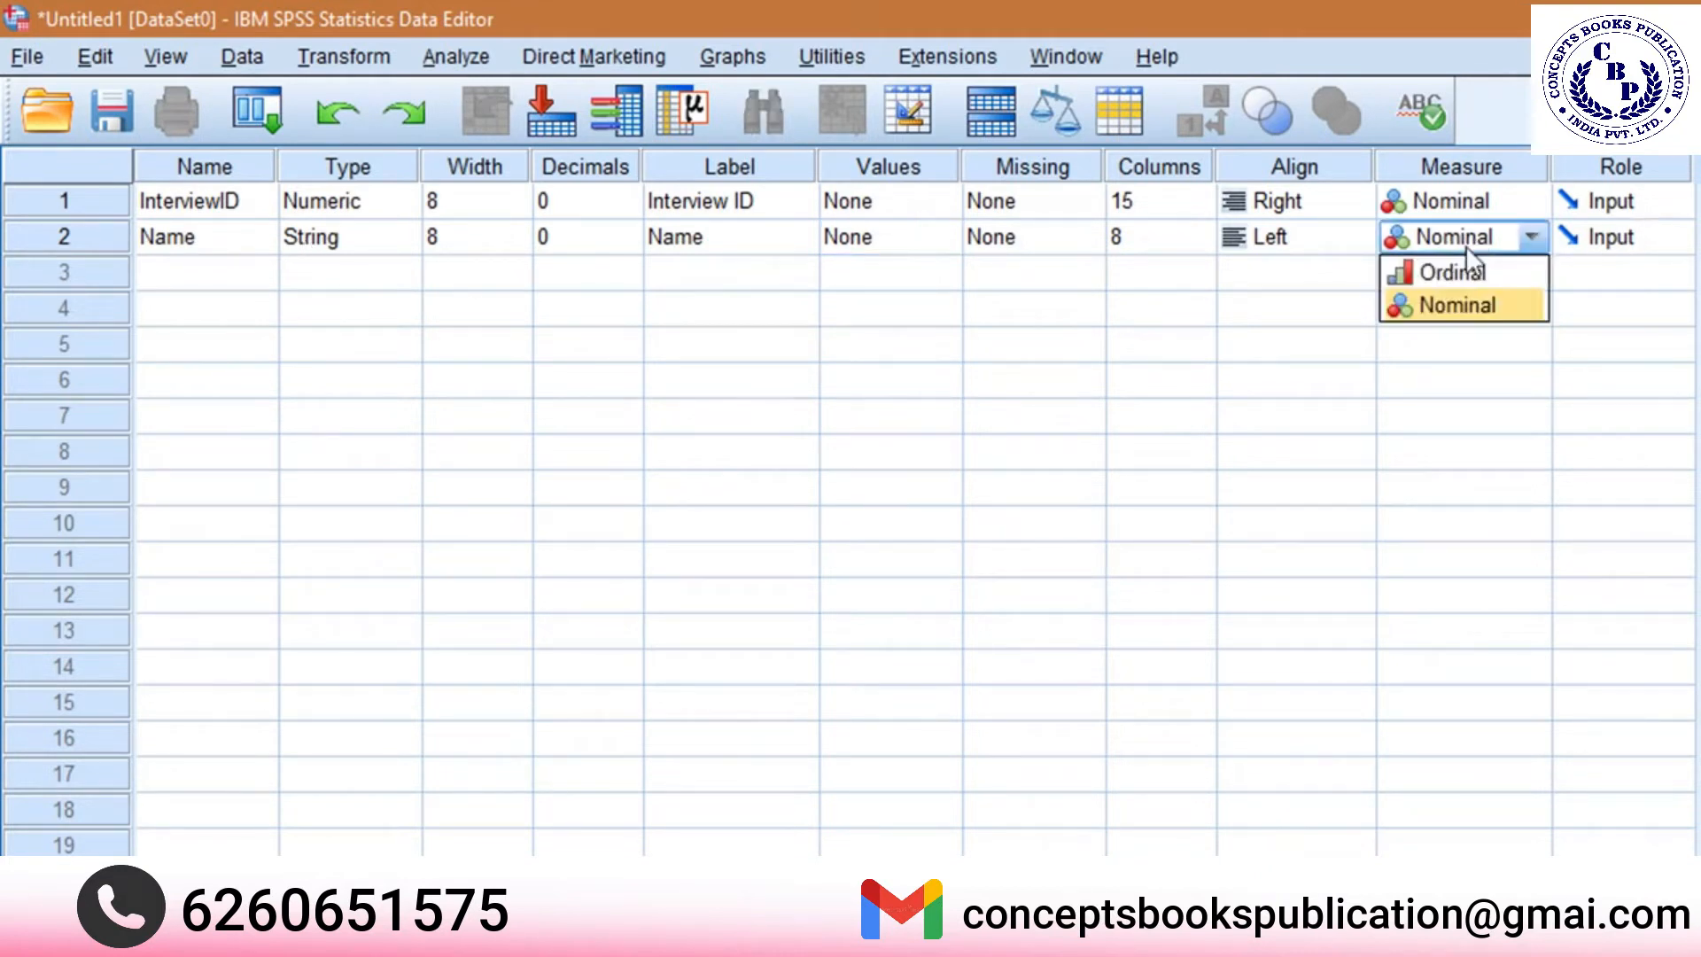
{"action": "left_click", "coordinate": [1446, 307]}
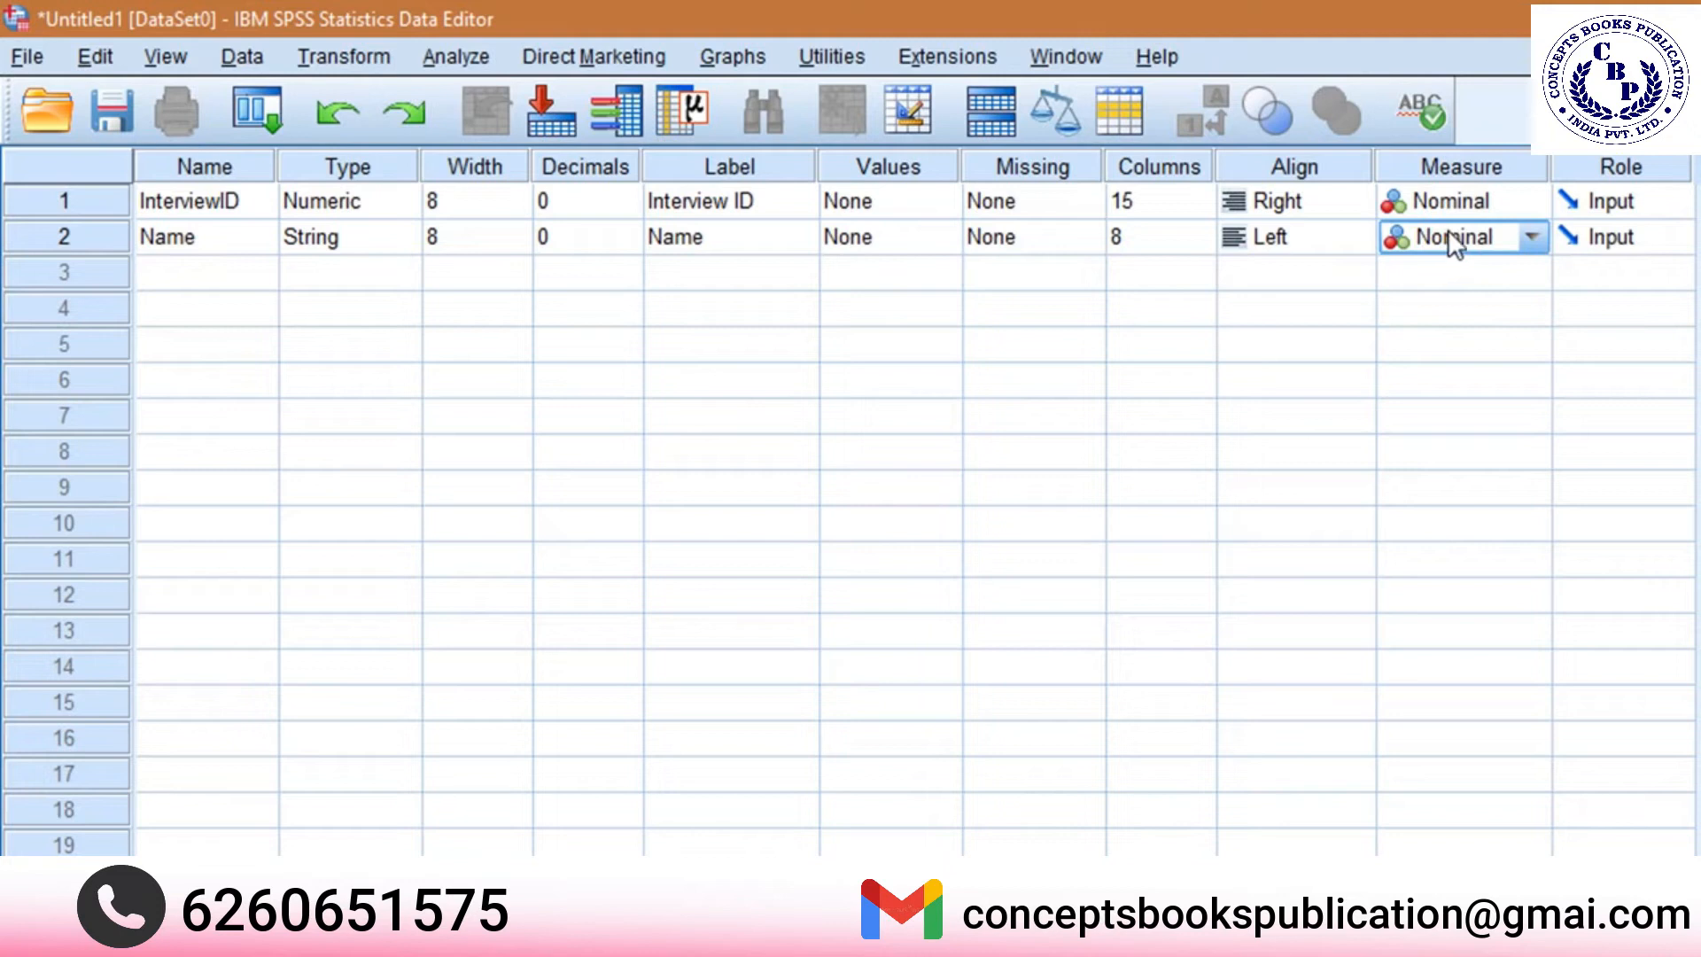
Add a third variable named Gender with 0 decimals and the label Gender.
{"action": "left_click", "coordinate": [167, 271]}
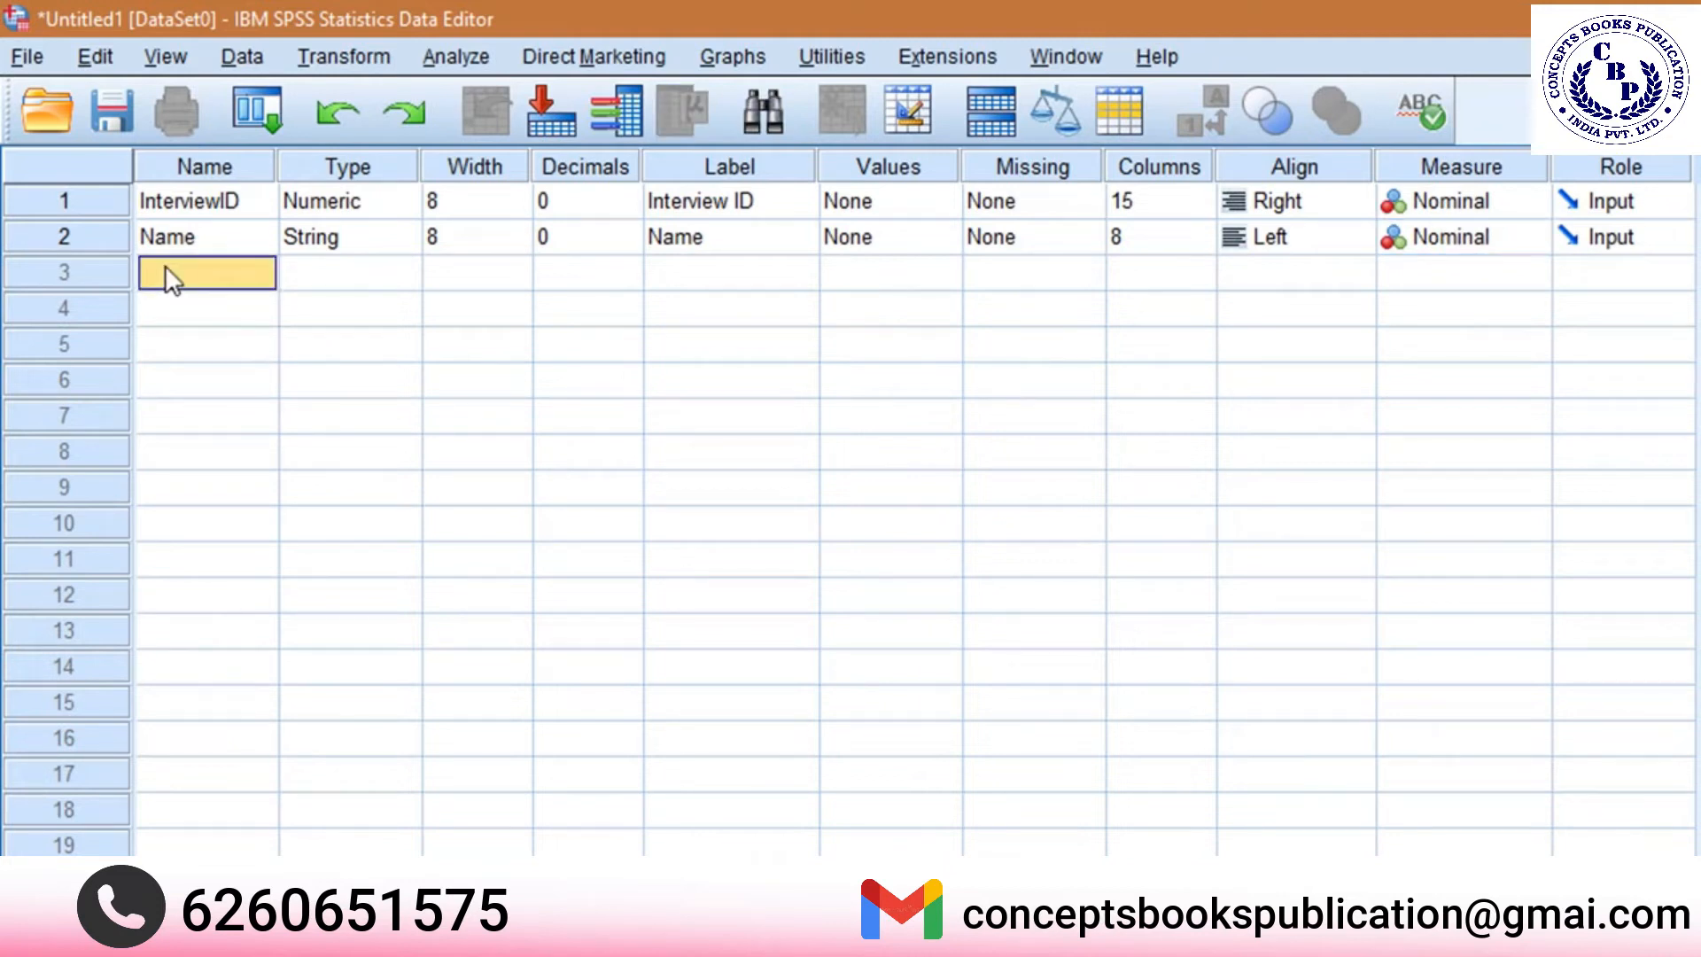
{"action": "type", "text": "Gender"}
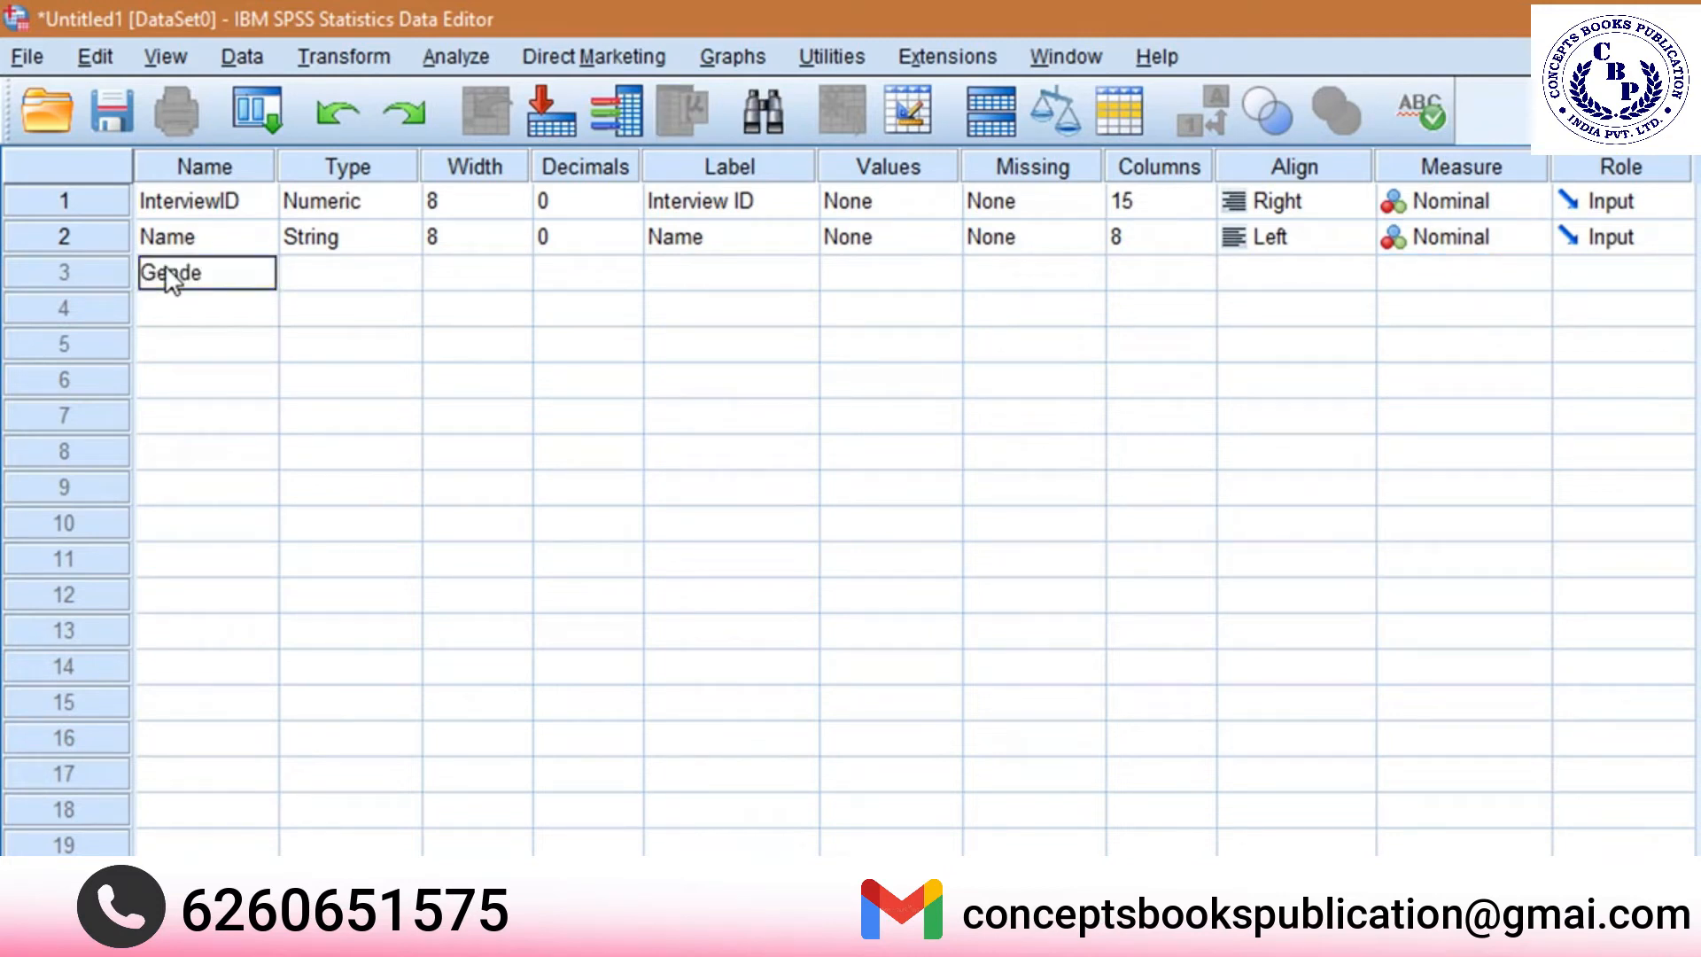
{"action": "key", "text": "Tab"}
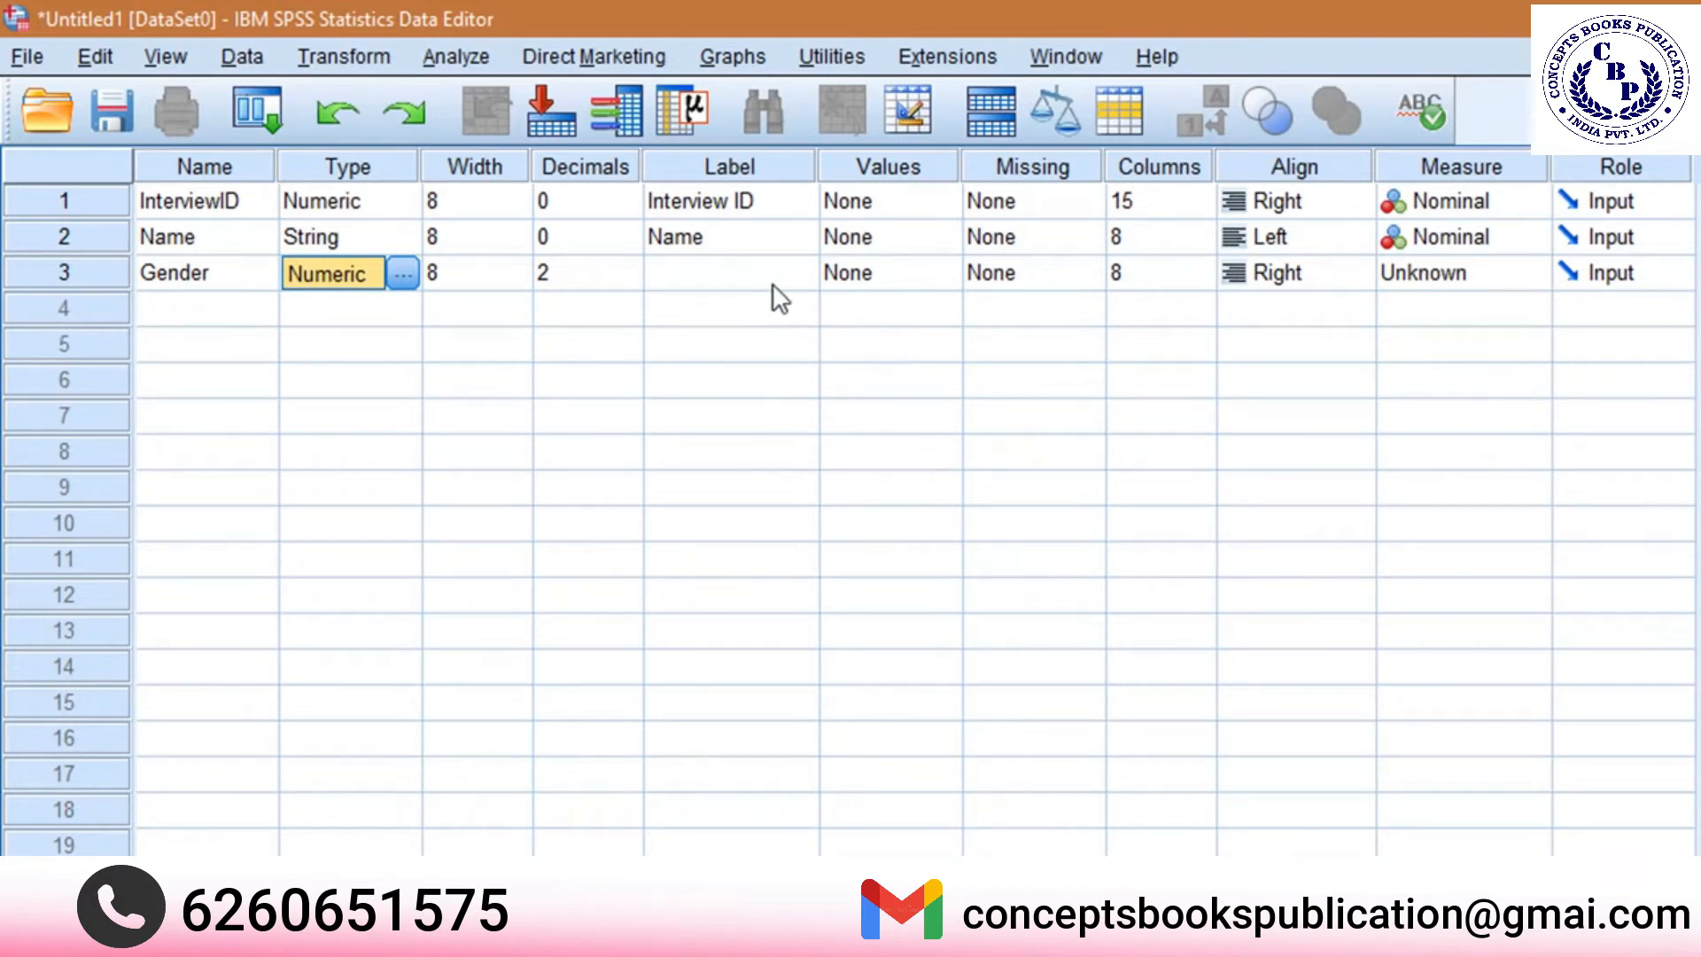
{"action": "left_click", "coordinate": [587, 275]}
{"action": "left_click", "coordinate": [628, 280]}
{"action": "left_click", "coordinate": [628, 280]}
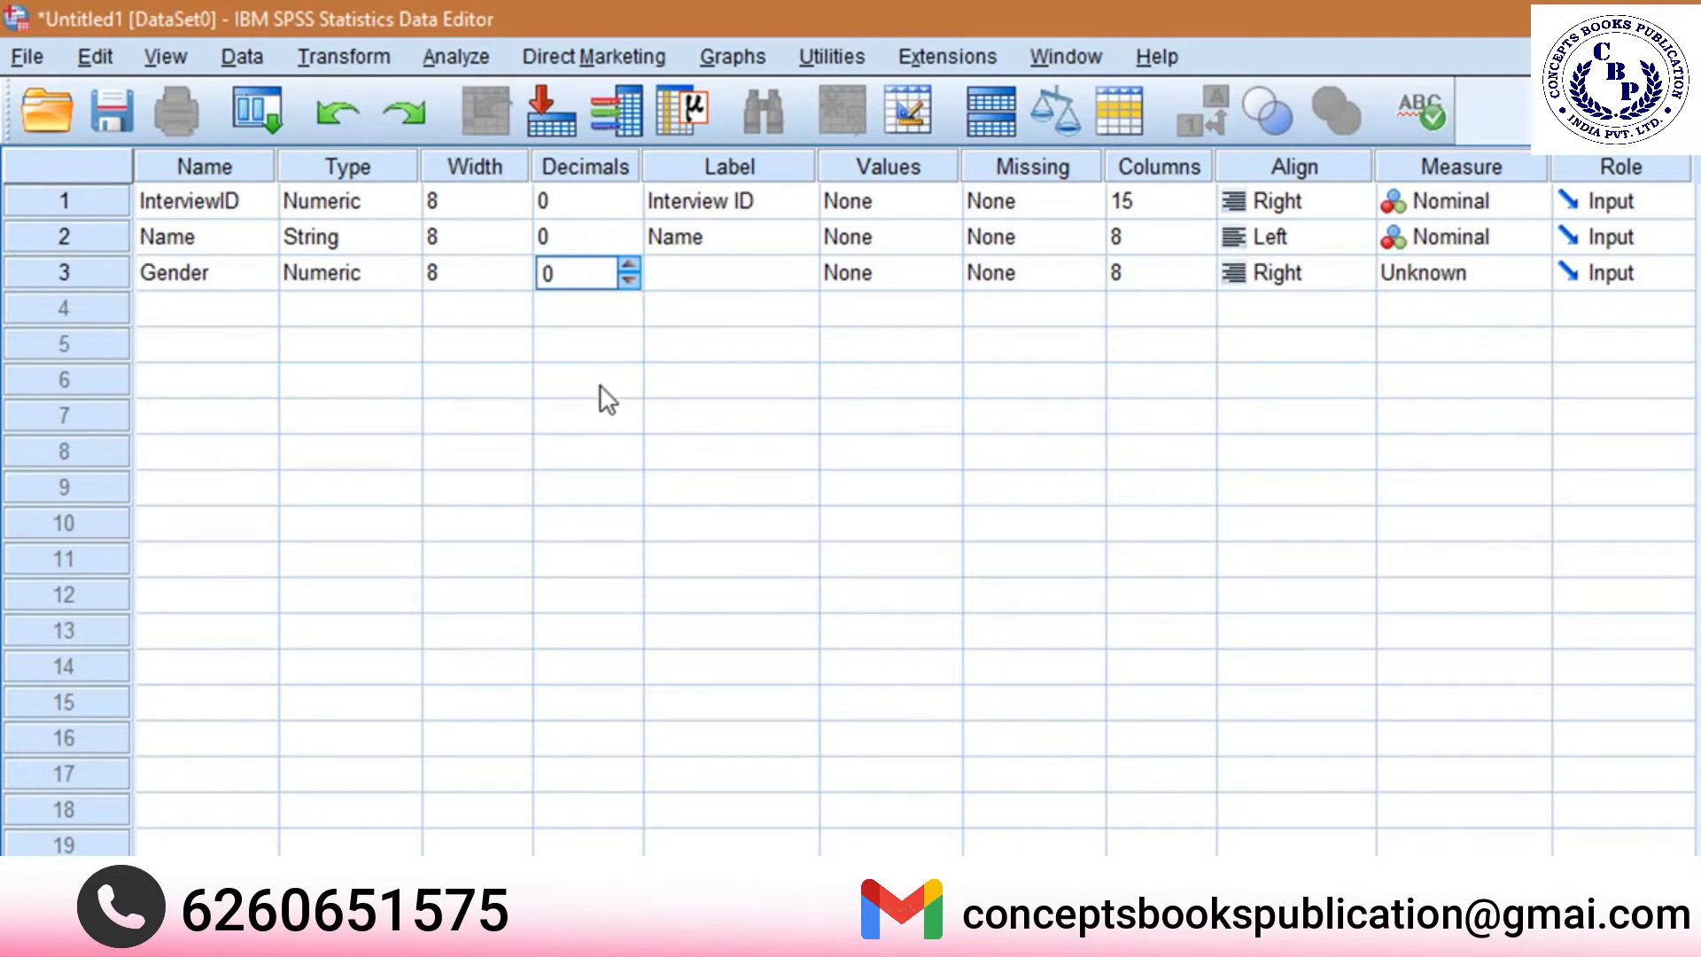
{"action": "key", "text": "Tab"}
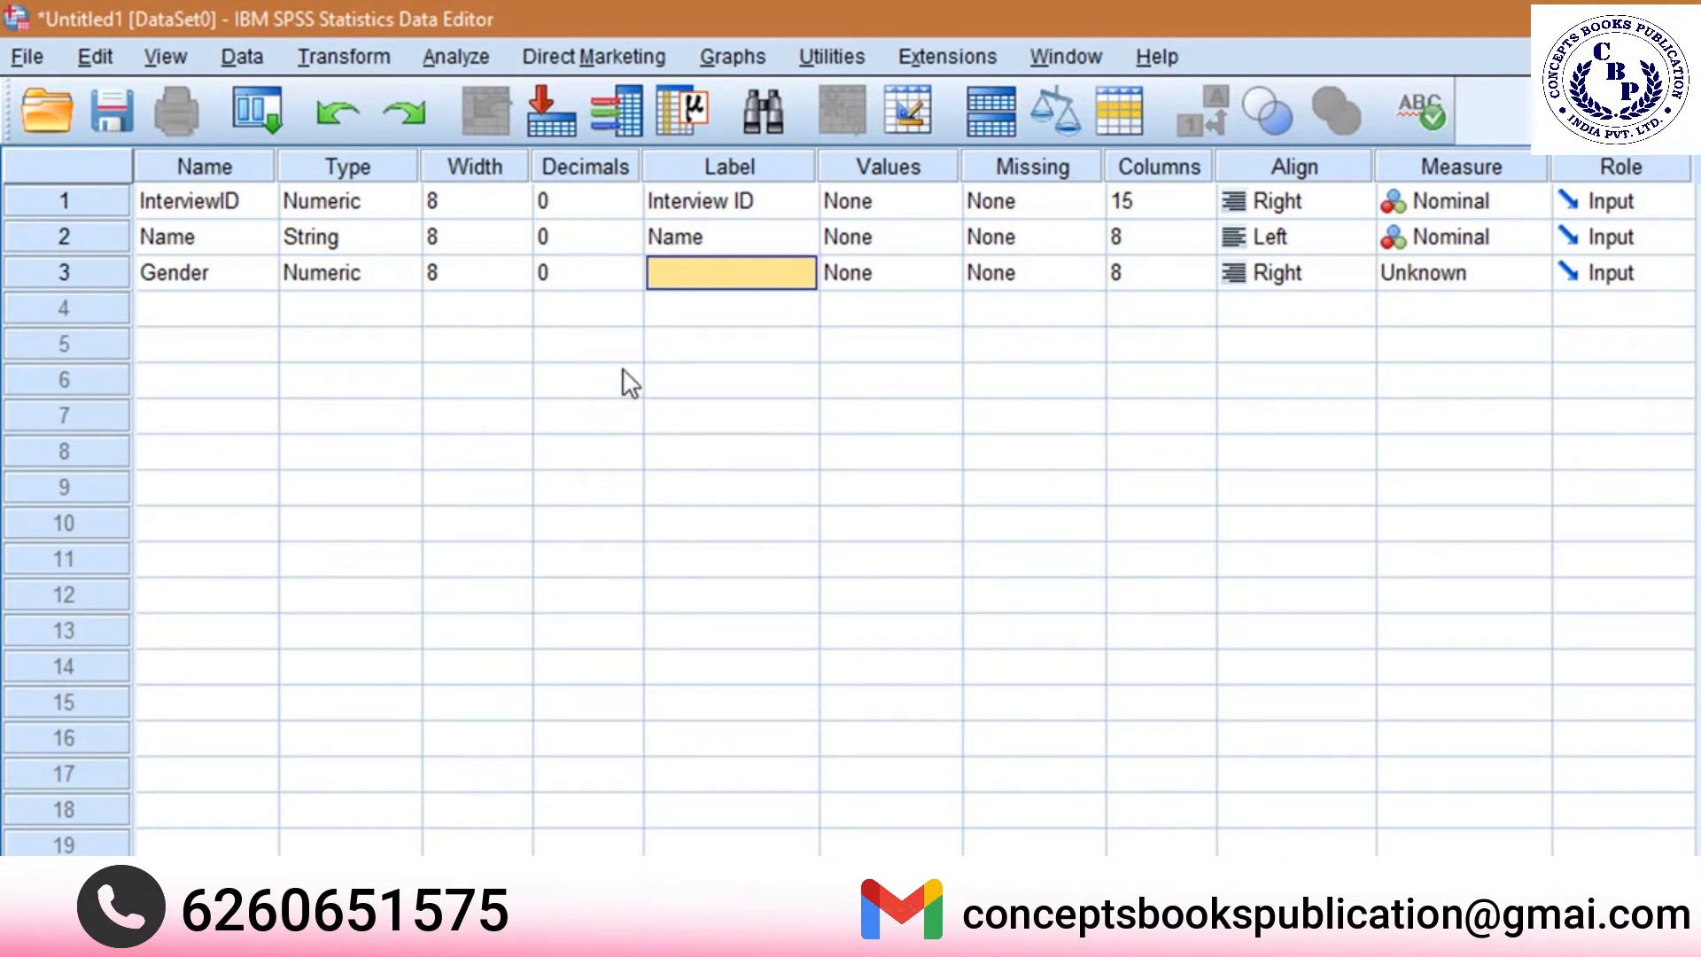
{"action": "type", "text": "Gender"}
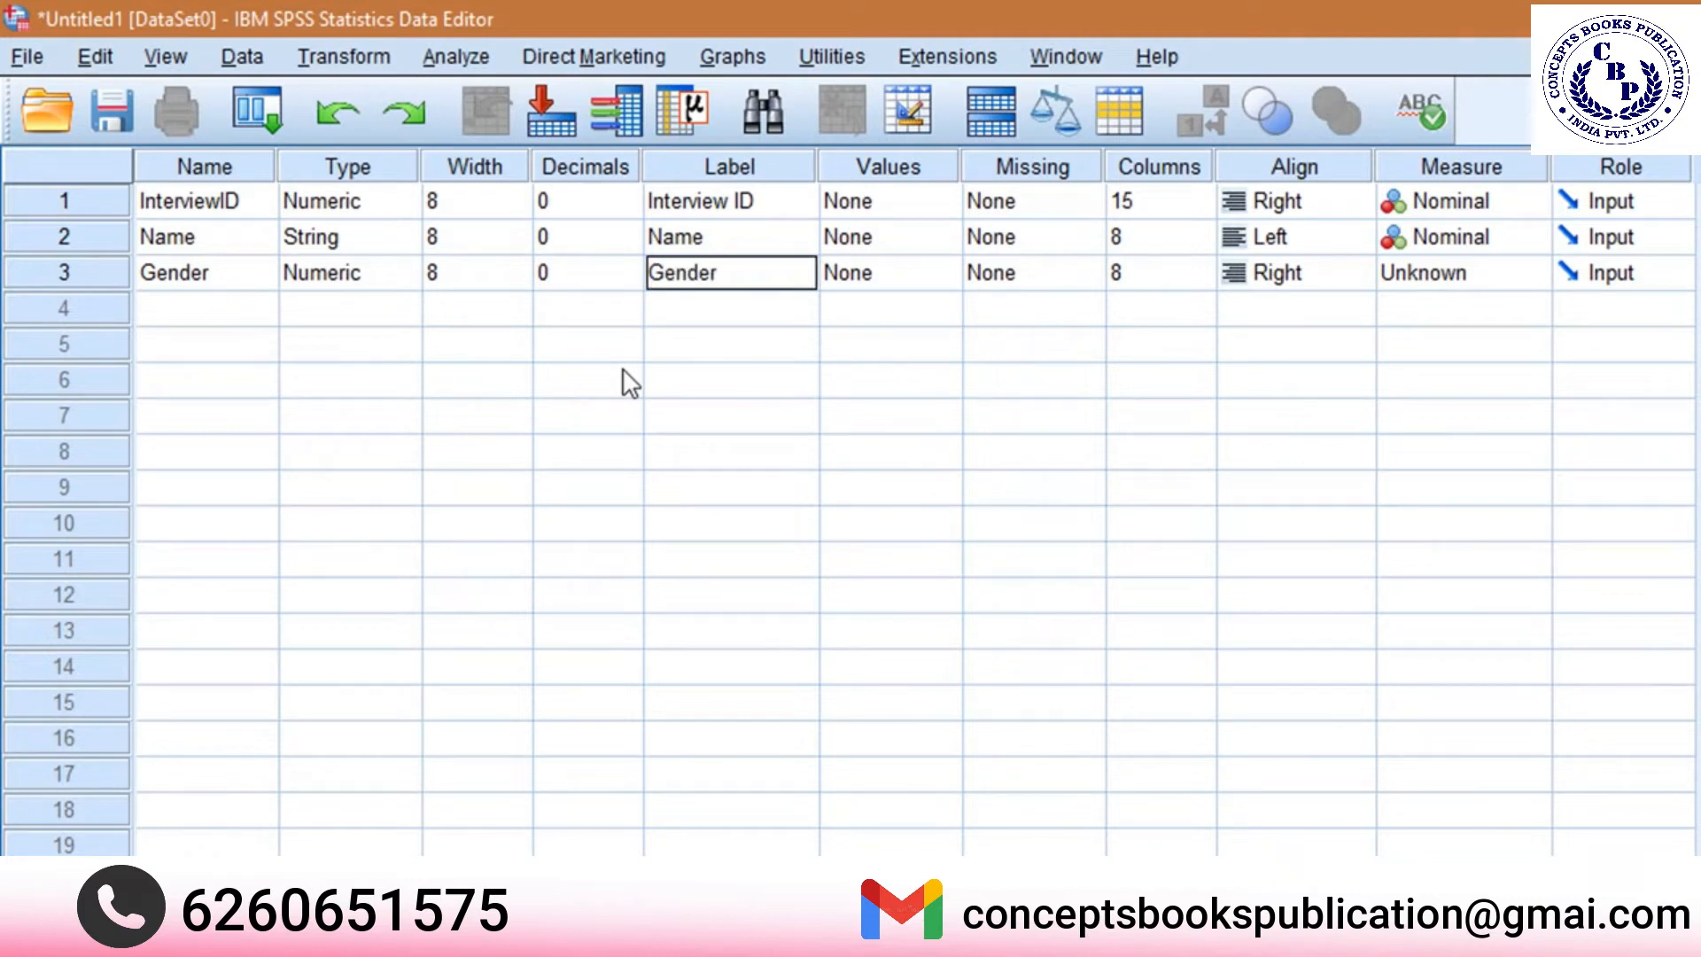
{"action": "key", "text": "Tab"}
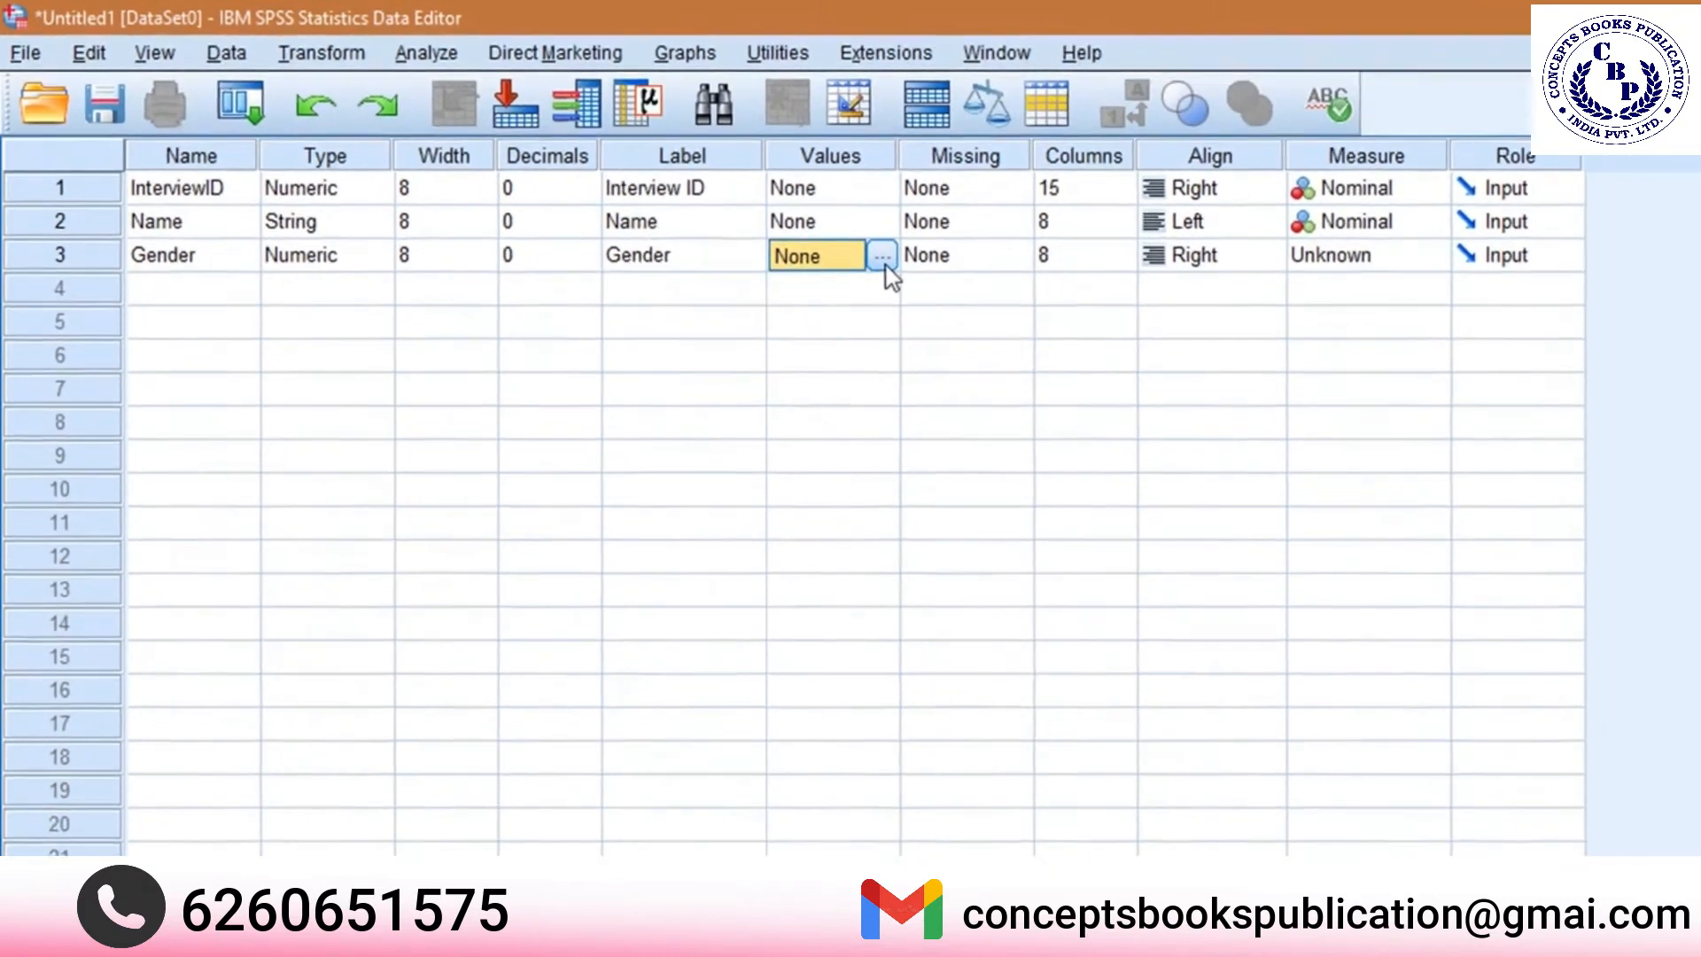
Define the Gender value labels 1 = Male and 2 = Female, and set the variable's measure to Nominal.
{"action": "left_click", "coordinate": [942, 275]}
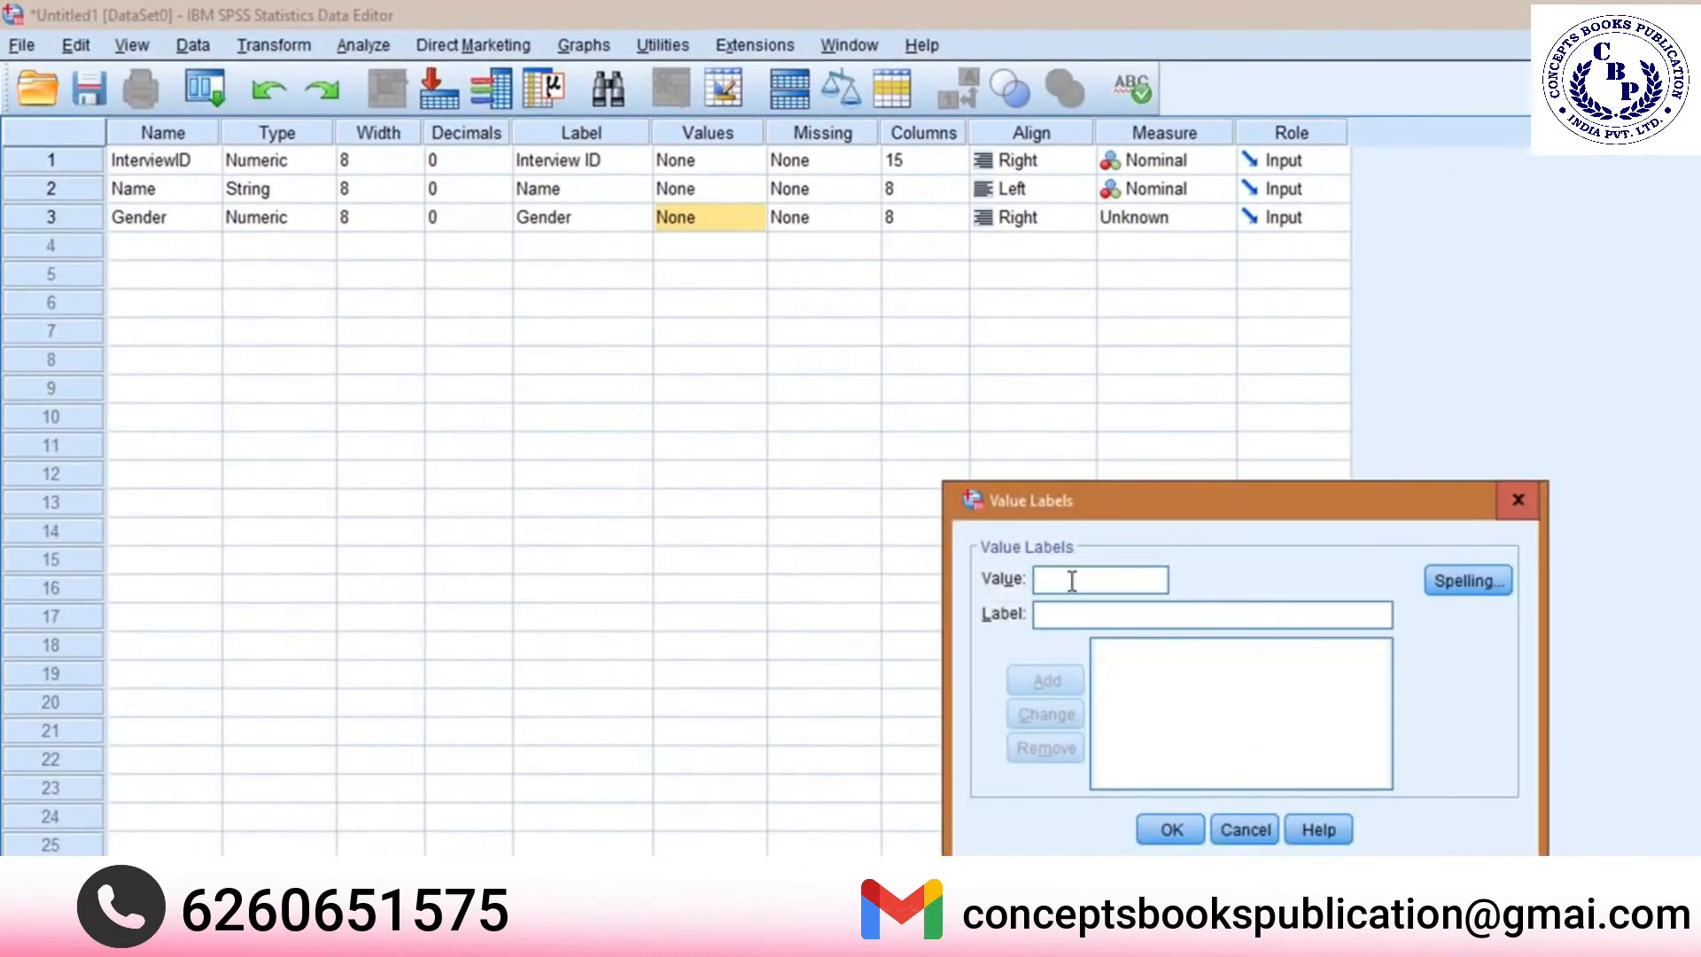
{"action": "key", "text": "Tab"}
{"action": "type", "text": "Male"}
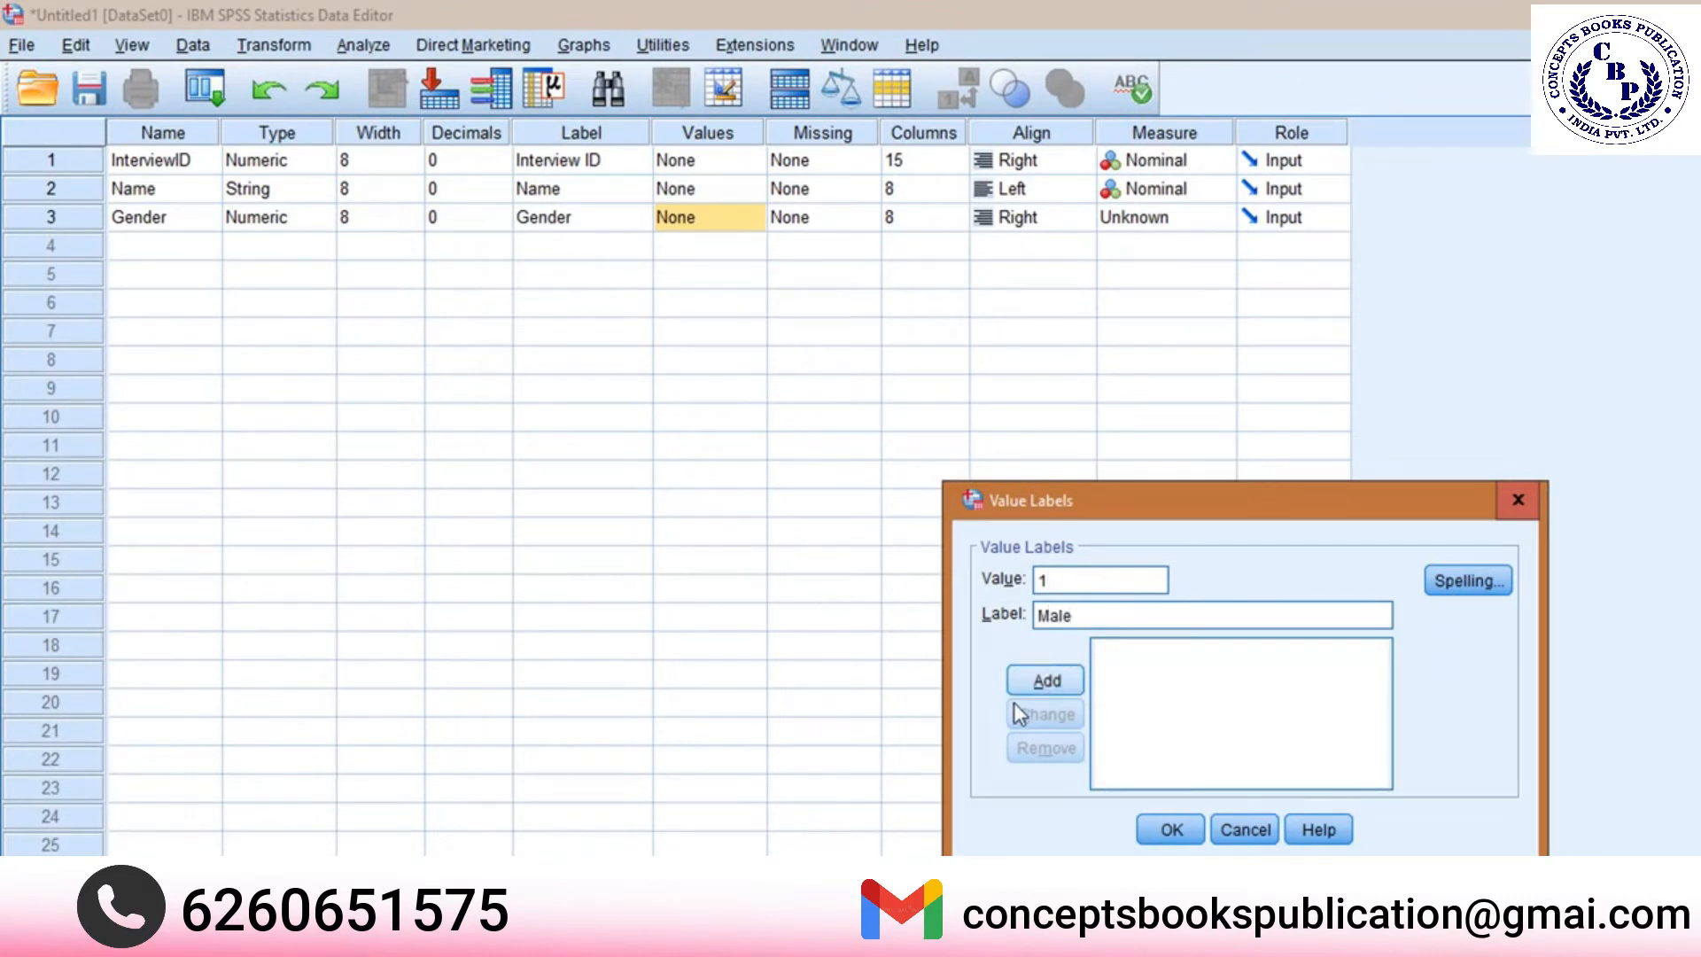
{"action": "left_click", "coordinate": [1050, 686]}
{"action": "type", "text": "2"}
{"action": "key", "text": "Tab"}
{"action": "type", "text": "M"}
{"action": "key", "text": "BackSpace"}
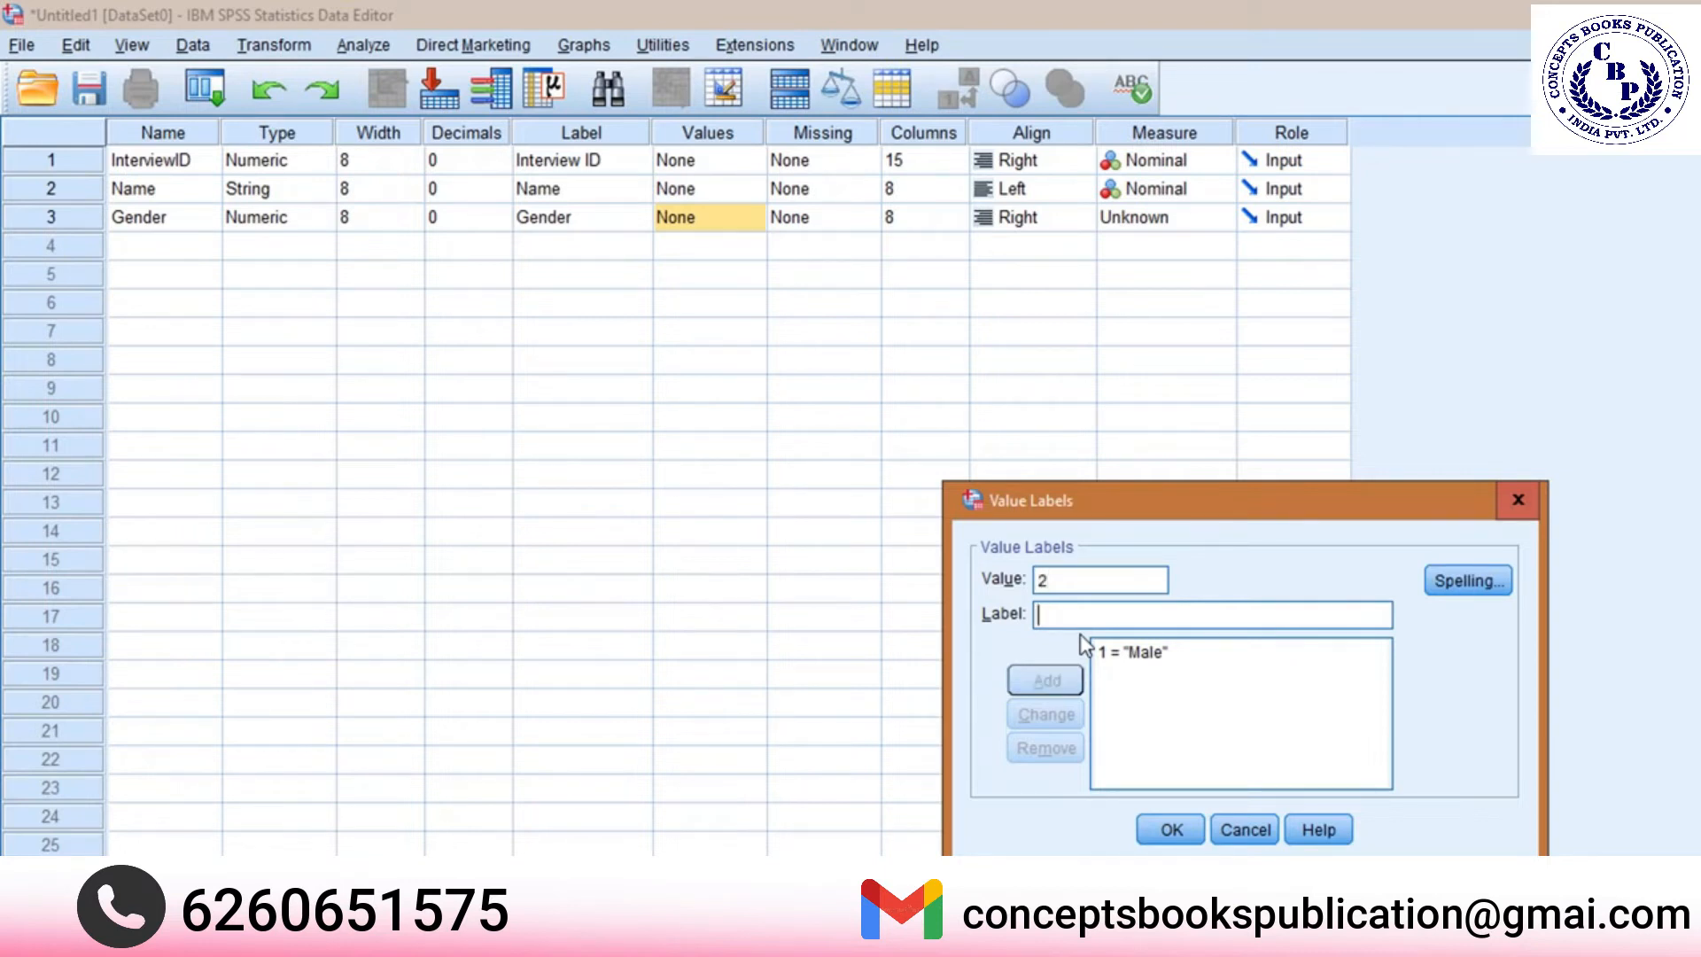
{"action": "type", "text": "Female"}
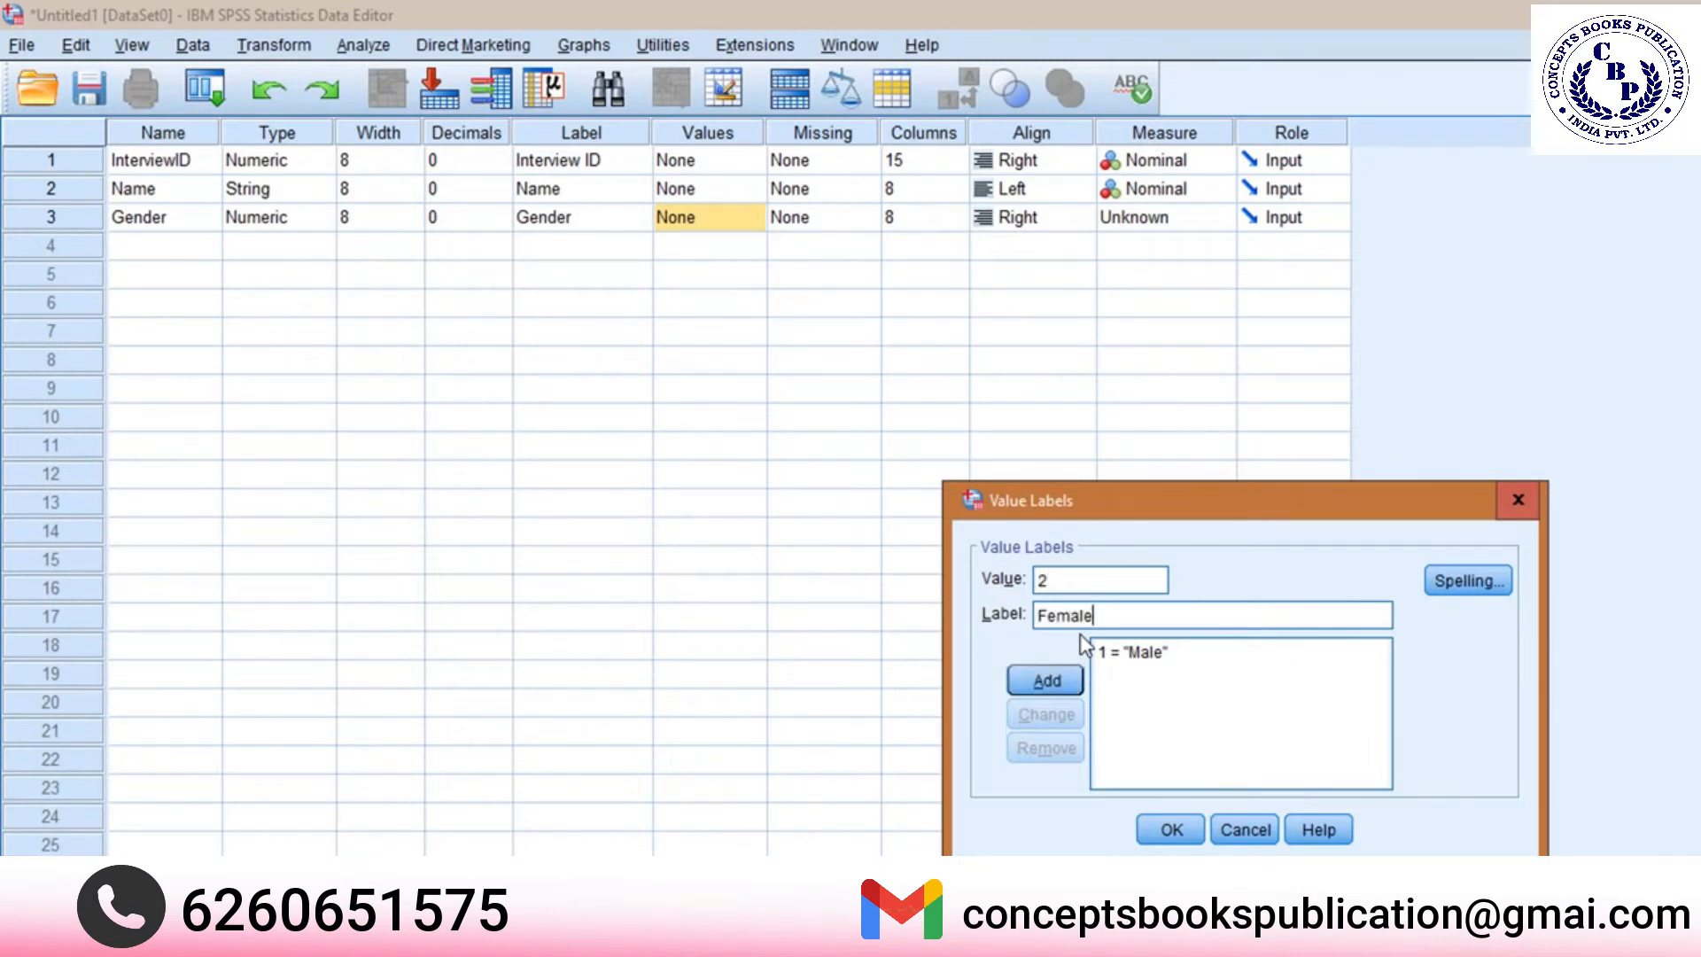
{"action": "left_click", "coordinate": [1046, 681]}
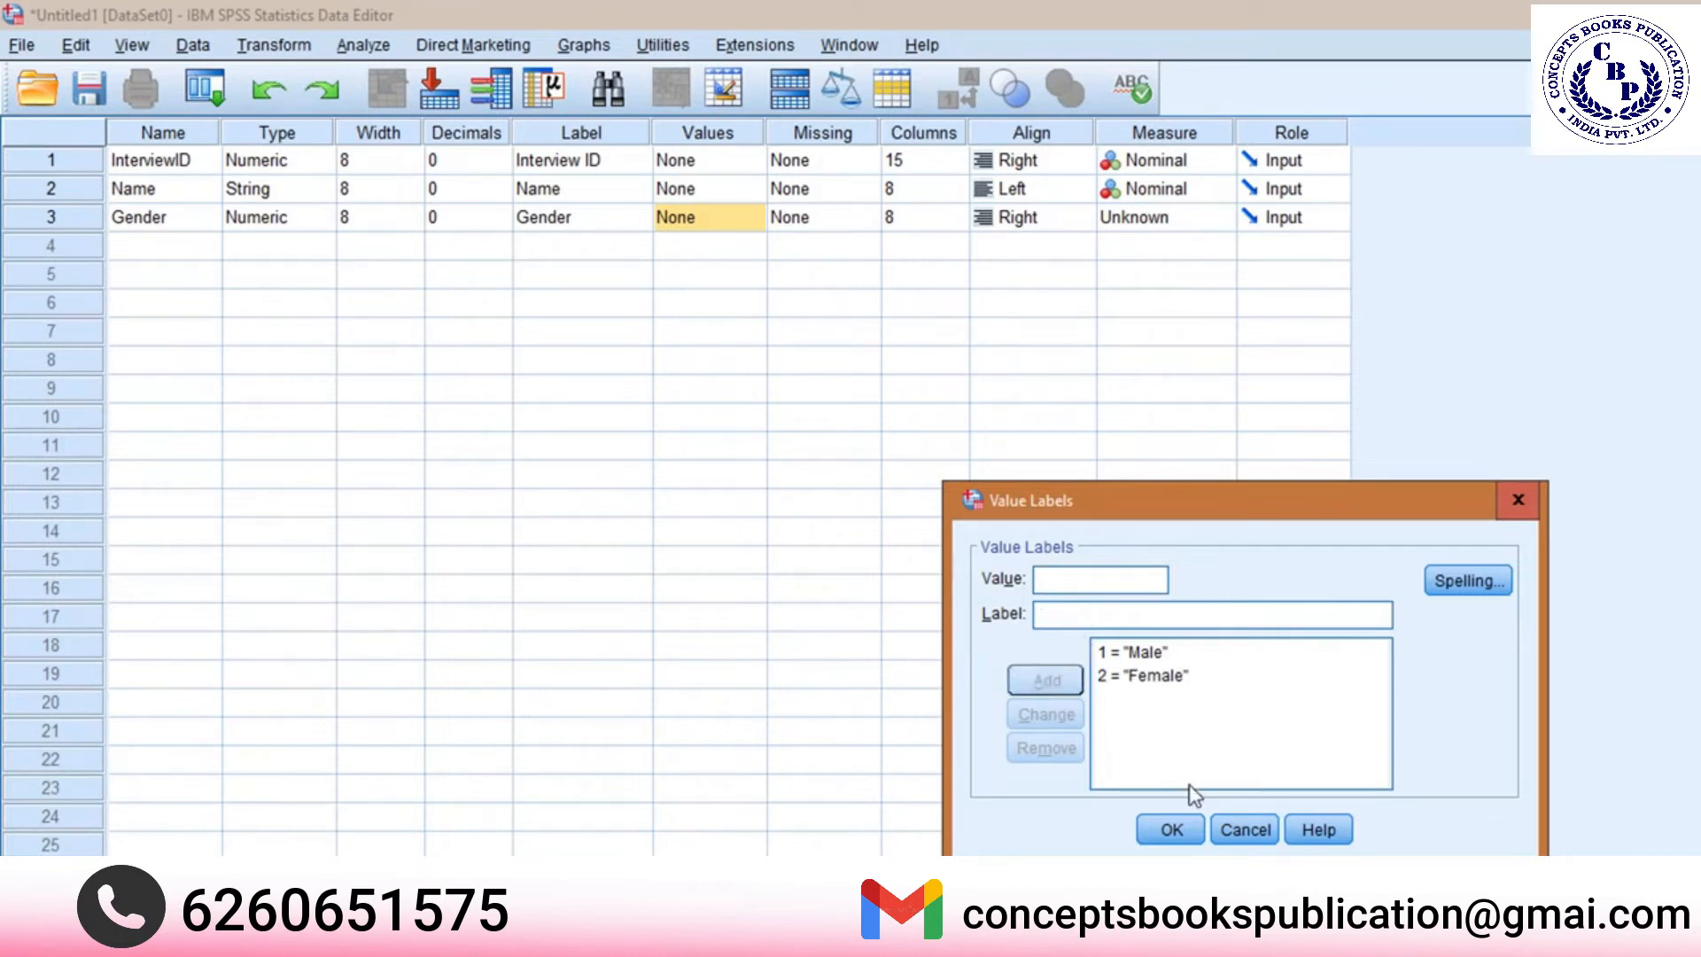
{"action": "left_click", "coordinate": [1170, 826]}
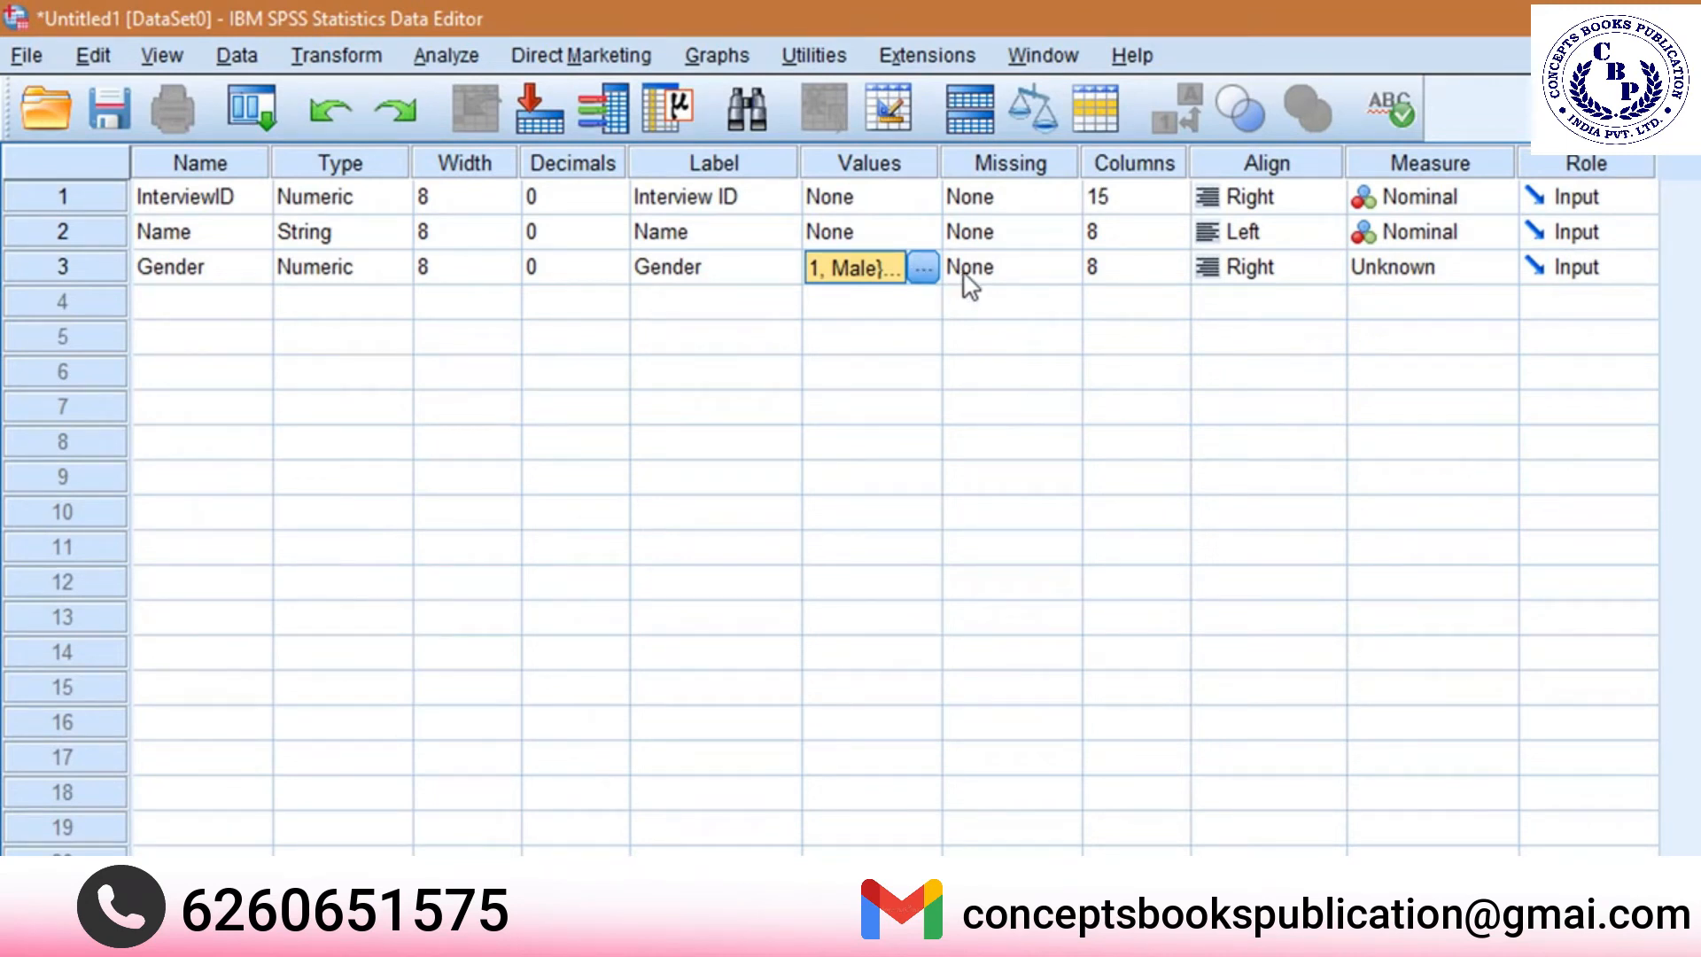
{"action": "left_click", "coordinate": [1444, 269]}
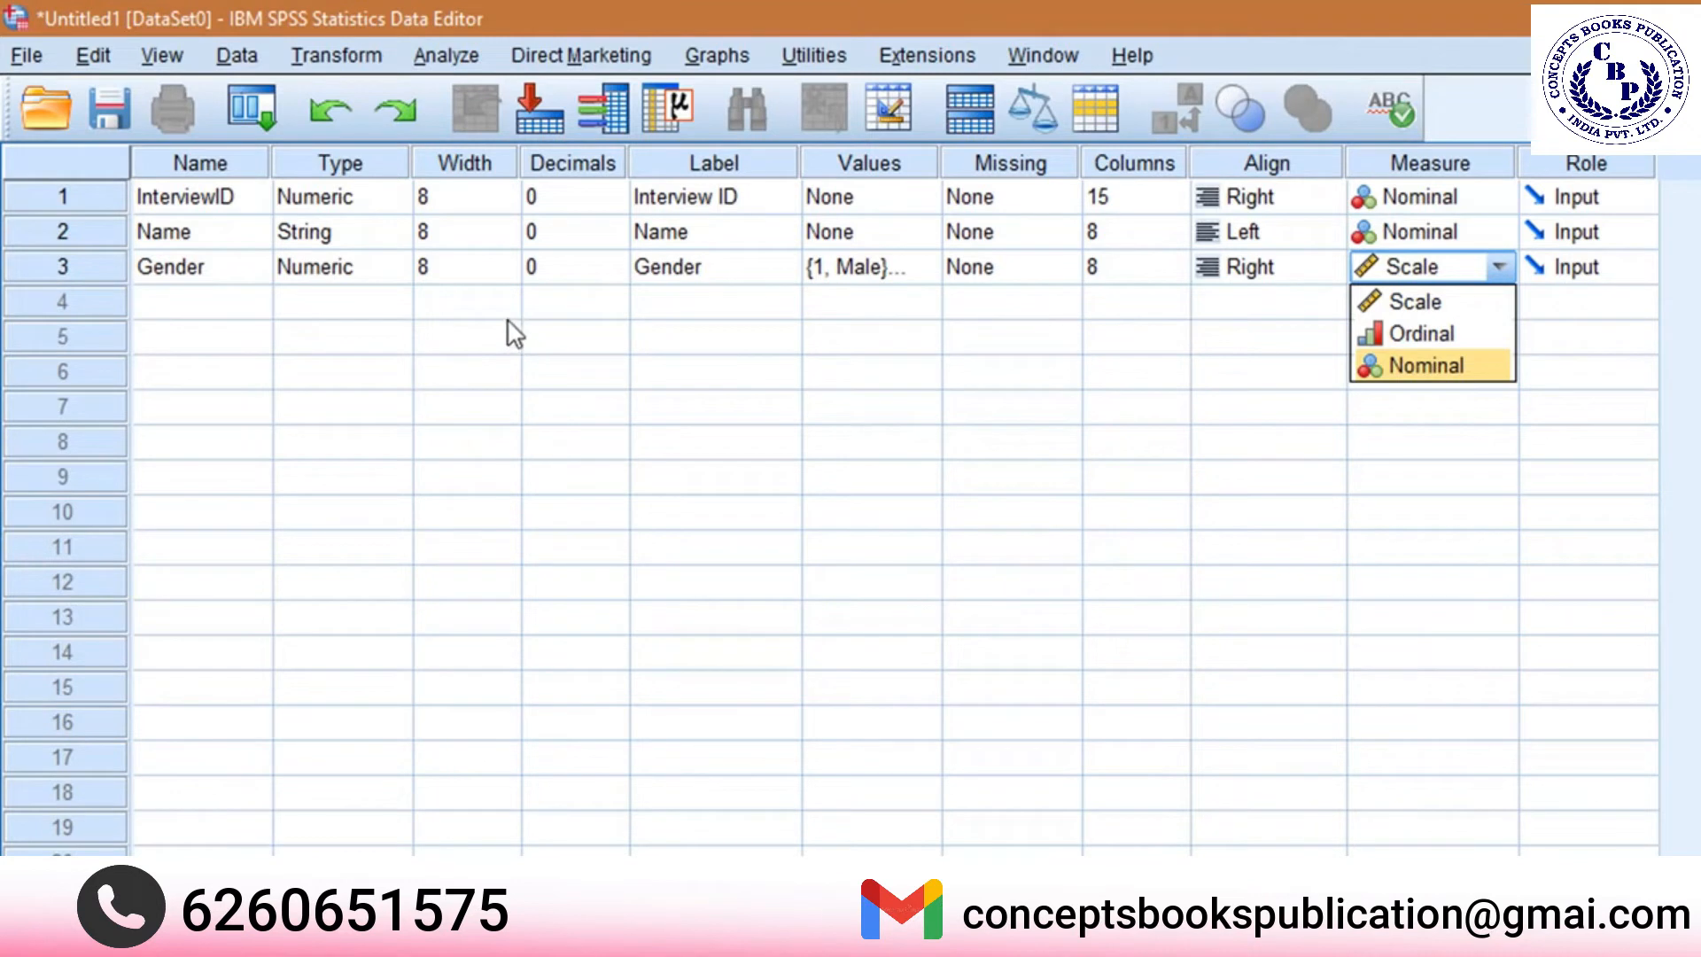
{"action": "left_click", "coordinate": [1434, 365]}
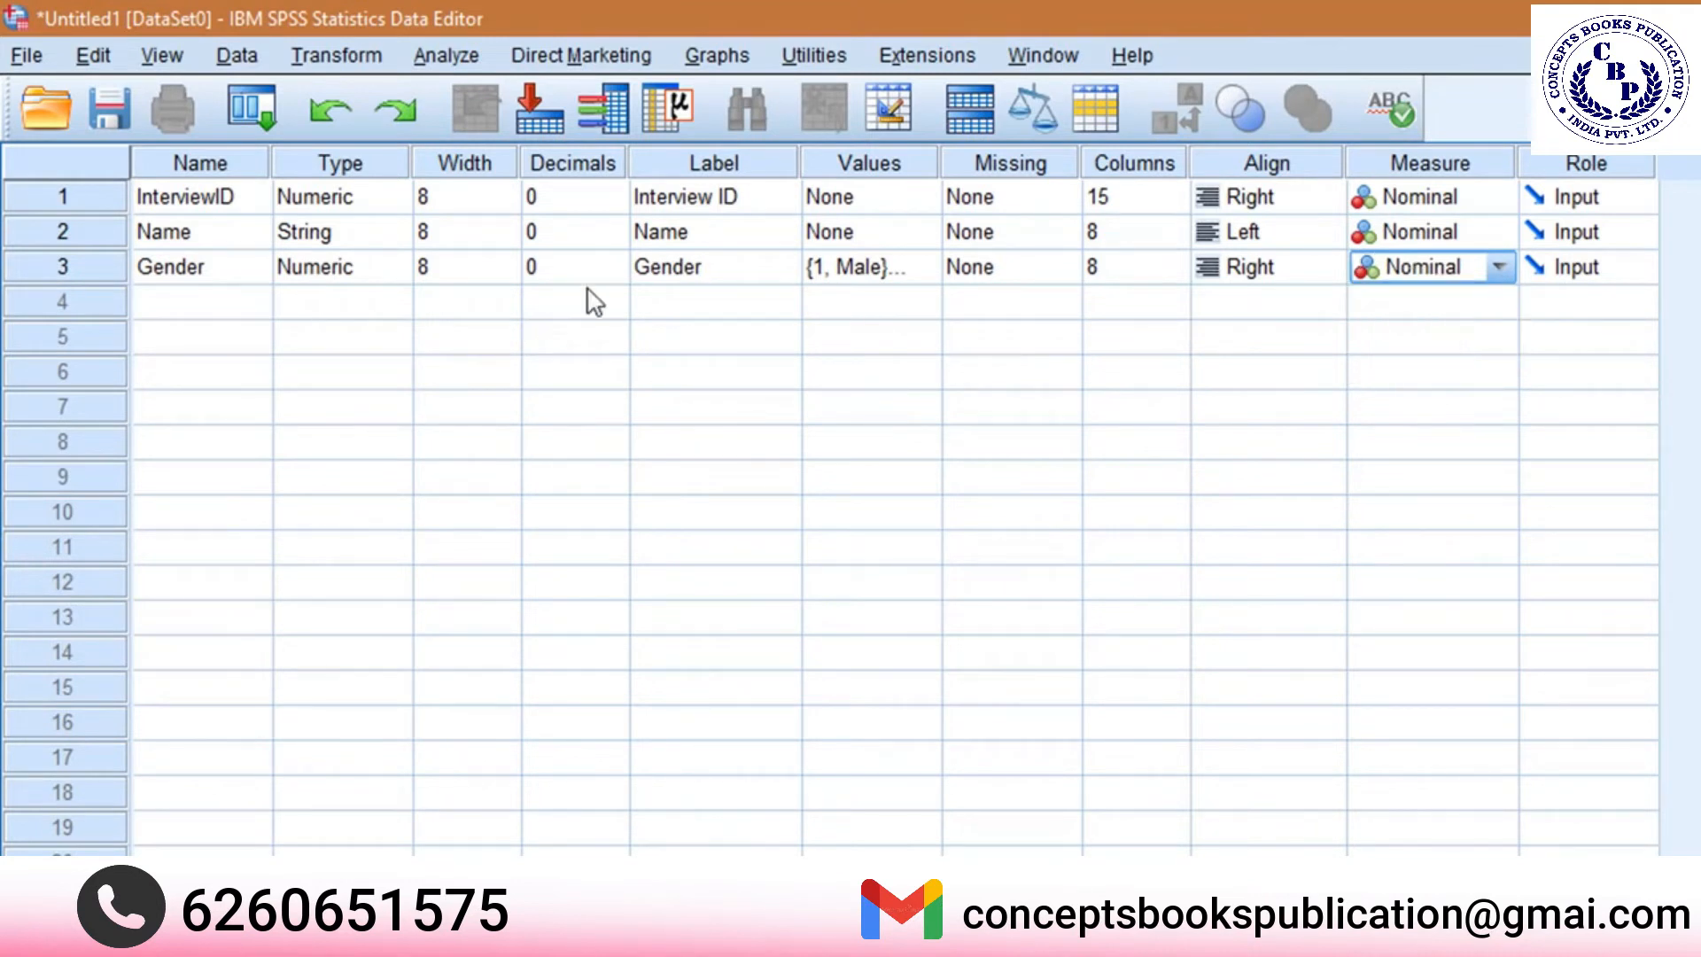
Add a fourth variable named Age with the label Age and the measure Scale.
{"action": "left_click", "coordinate": [194, 306]}
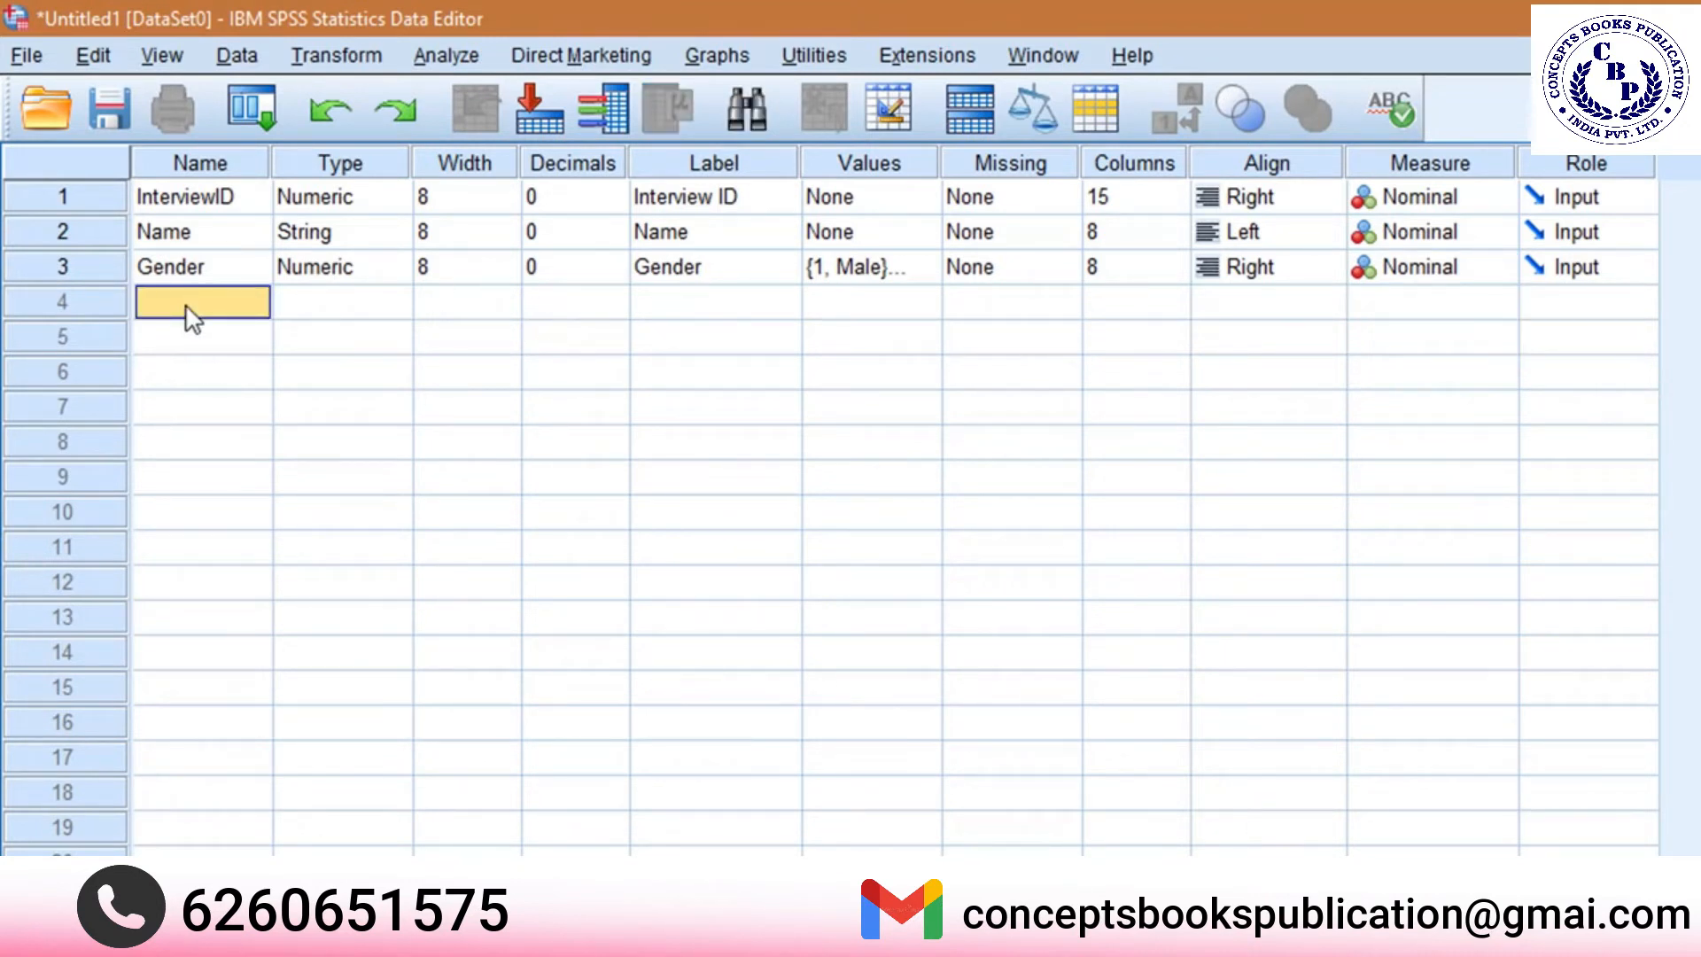
{"action": "type", "text": "Age"}
{"action": "key", "text": "Tab"}
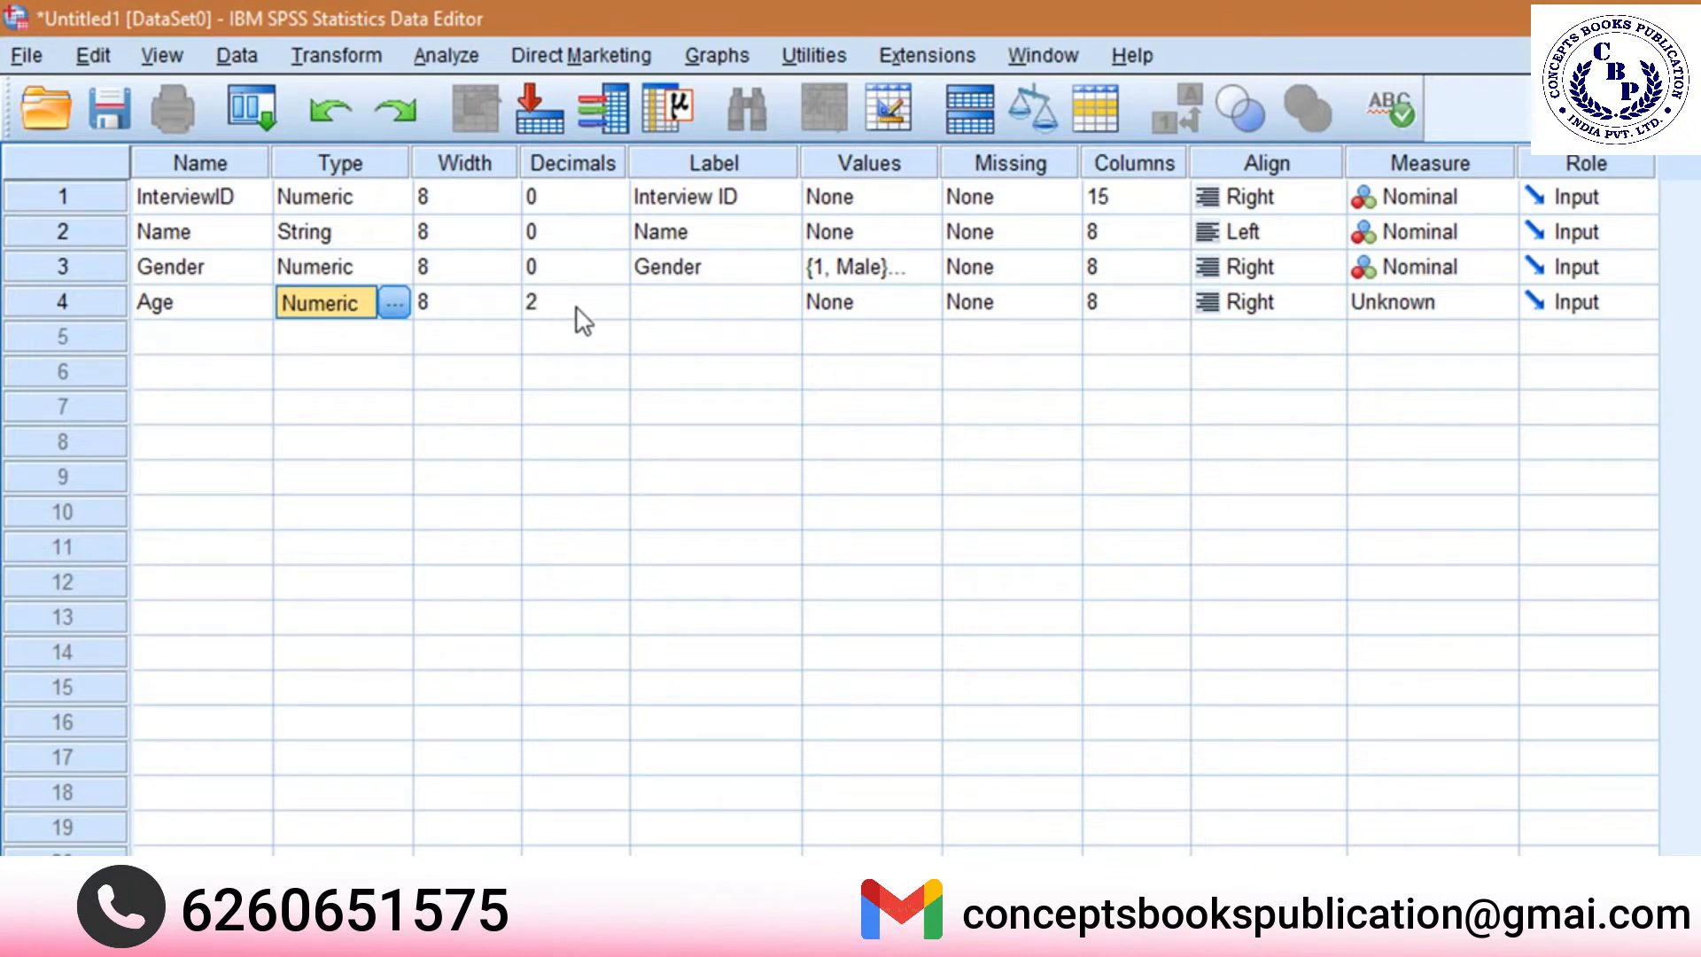
{"action": "left_click", "coordinate": [690, 310]}
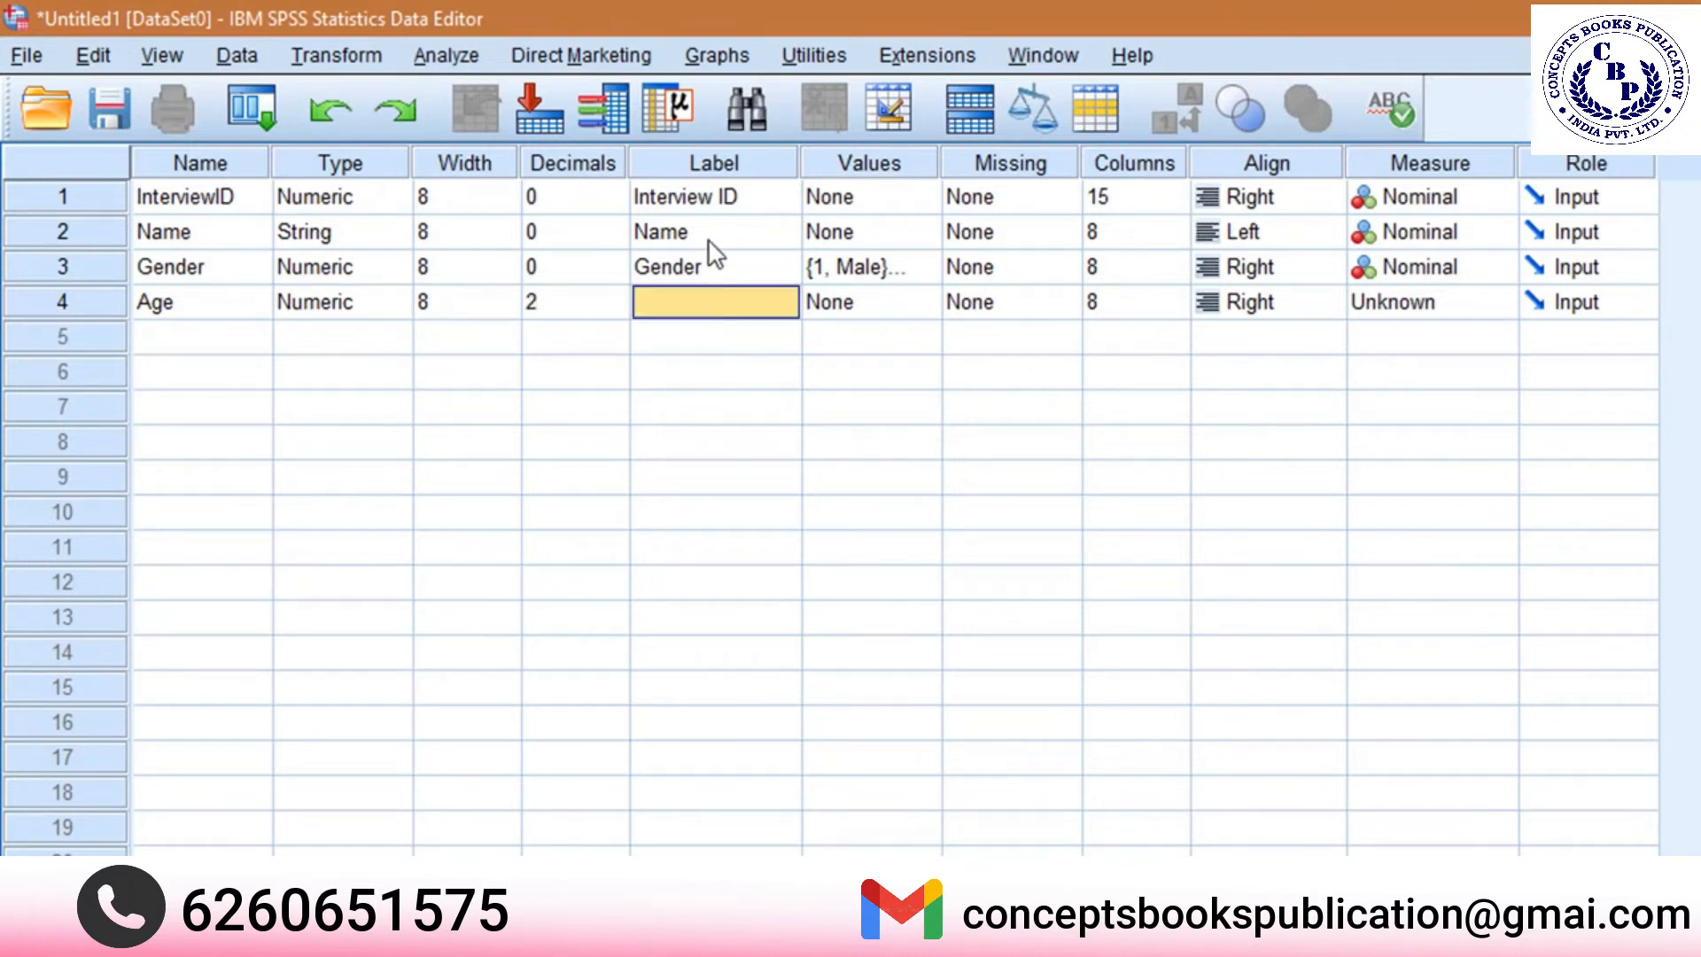
{"action": "type", "text": "Age"}
{"action": "left_click", "coordinate": [886, 303]}
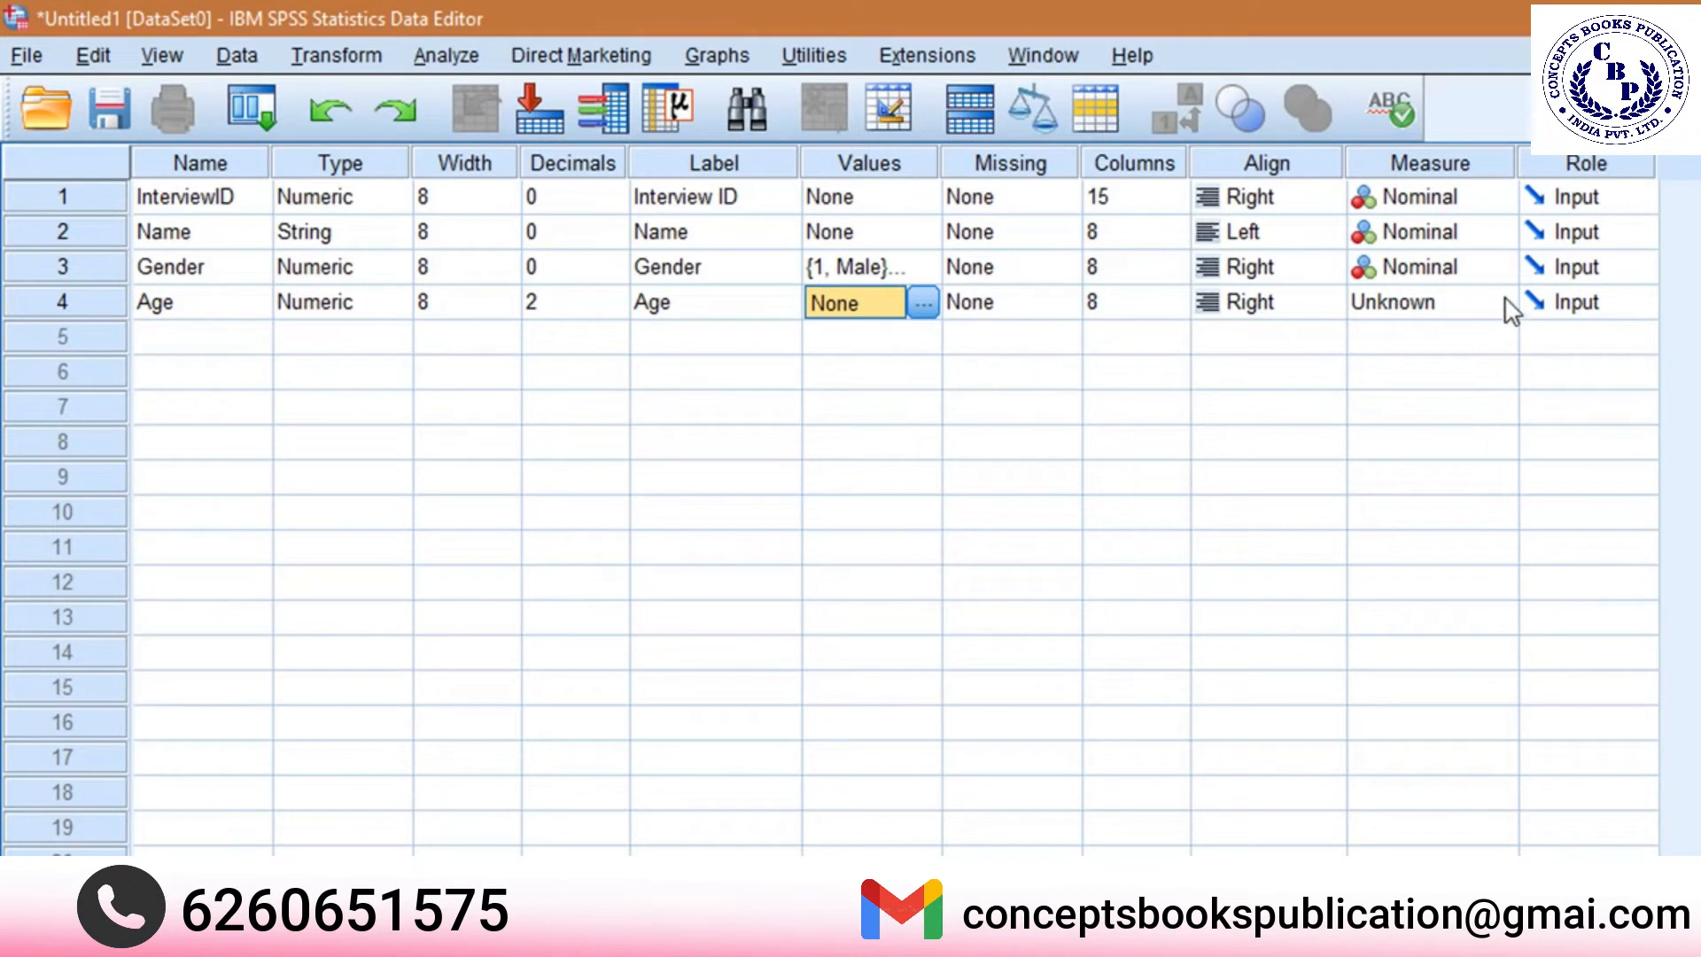
{"action": "left_click", "coordinate": [1465, 312]}
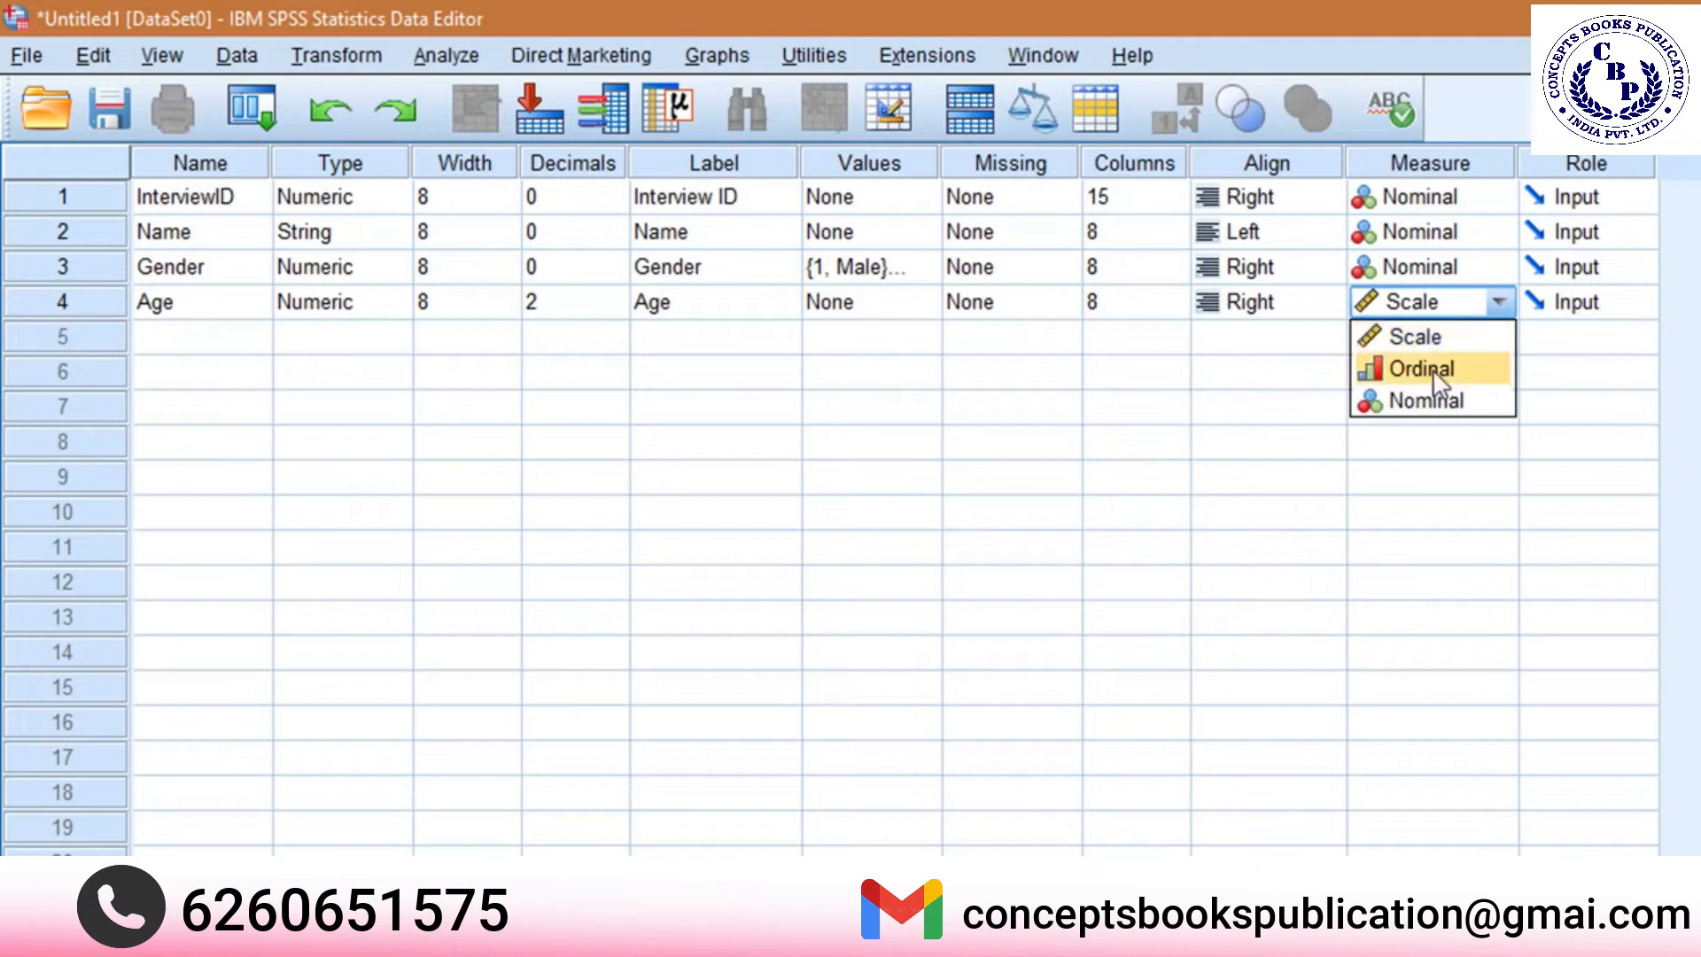
{"action": "left_click", "coordinate": [1428, 338]}
Add a fifth variable named Rice with 0 decimals.
{"action": "left_click", "coordinate": [196, 350]}
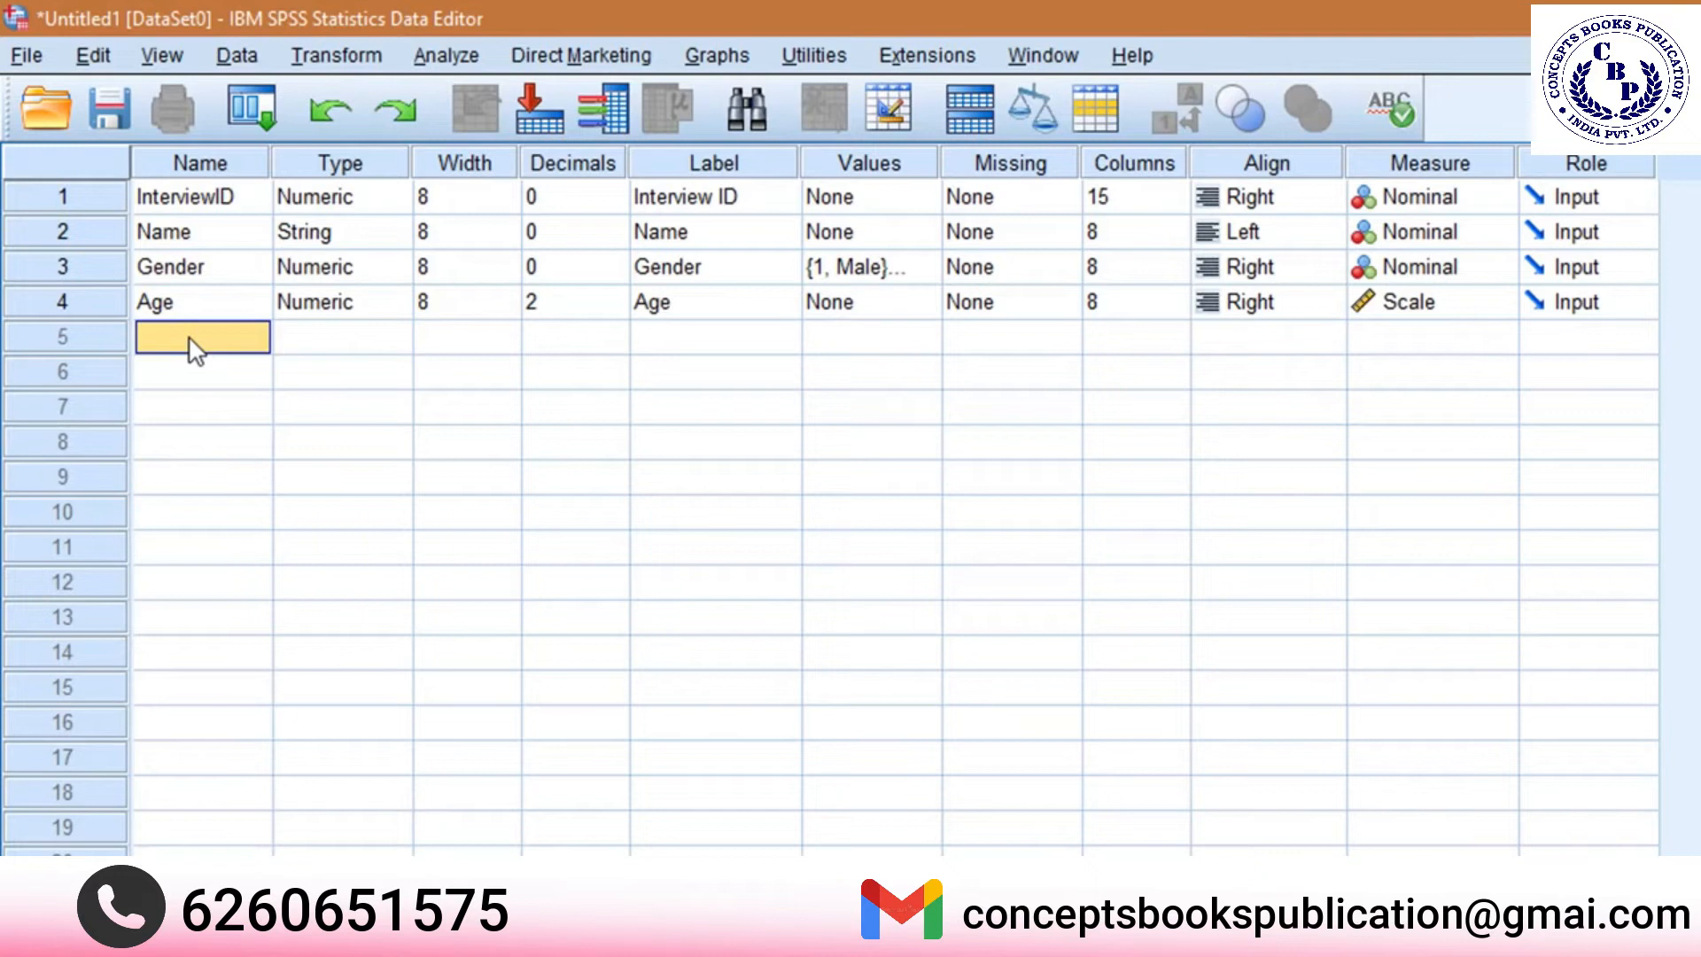
{"action": "type", "text": "Rice"}
{"action": "key", "text": "Tab"}
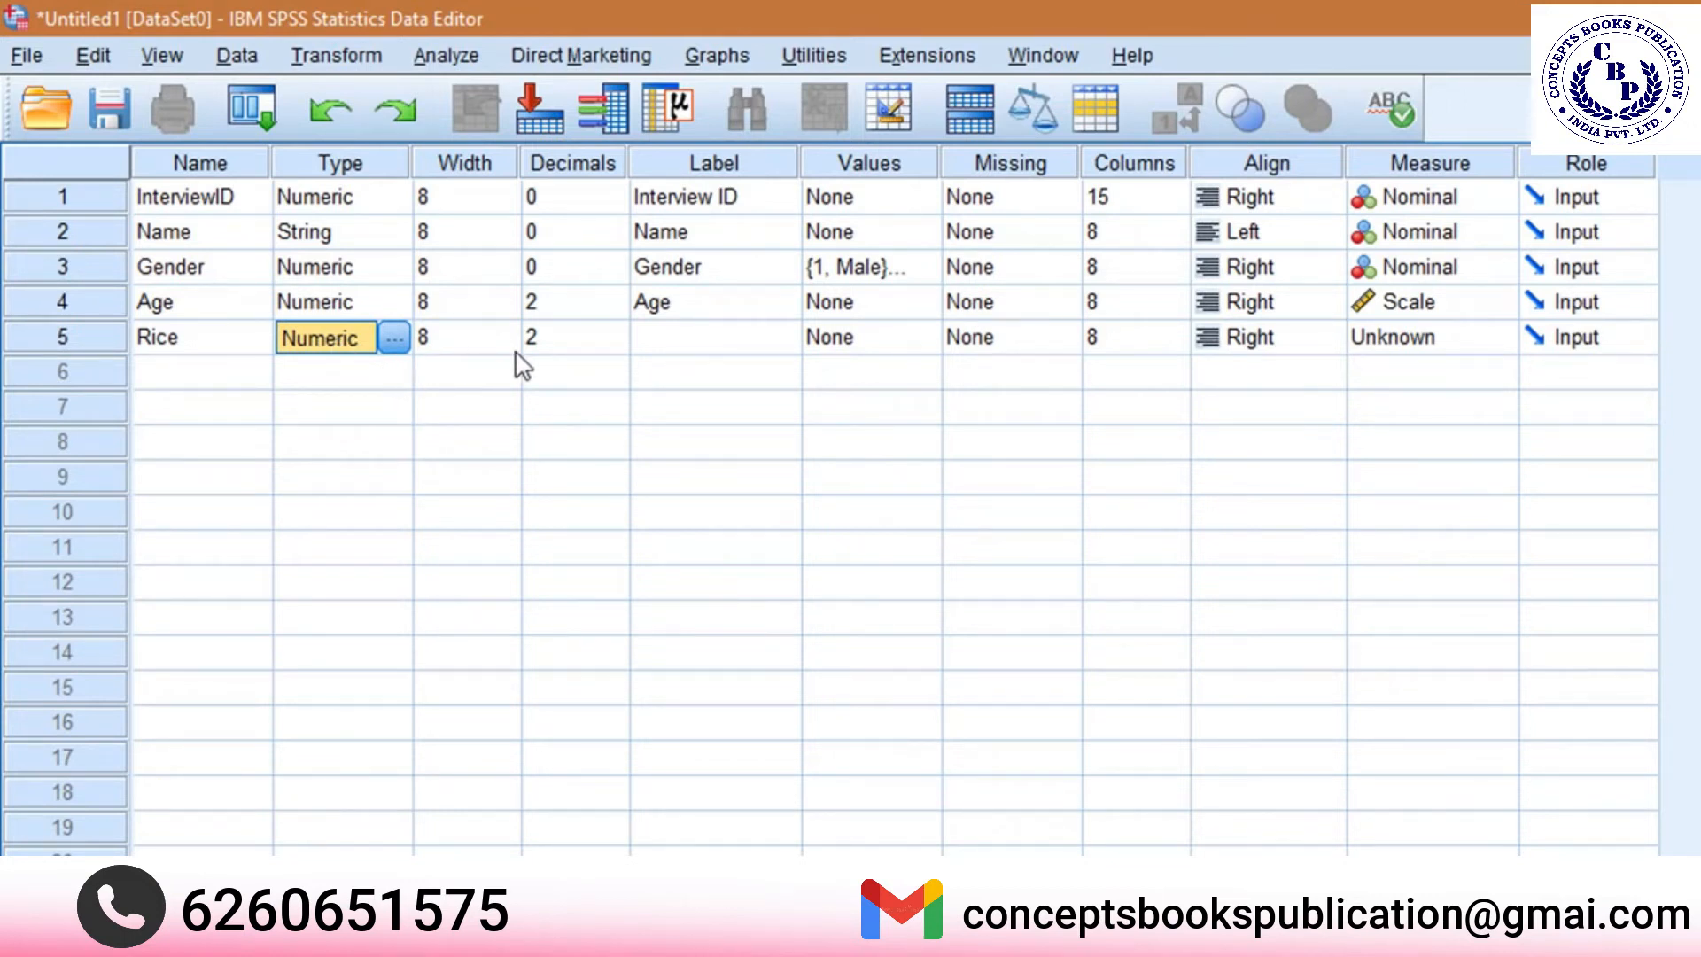
{"action": "left_click", "coordinate": [553, 344]}
{"action": "left_click", "coordinate": [614, 343]}
{"action": "left_click", "coordinate": [614, 343]}
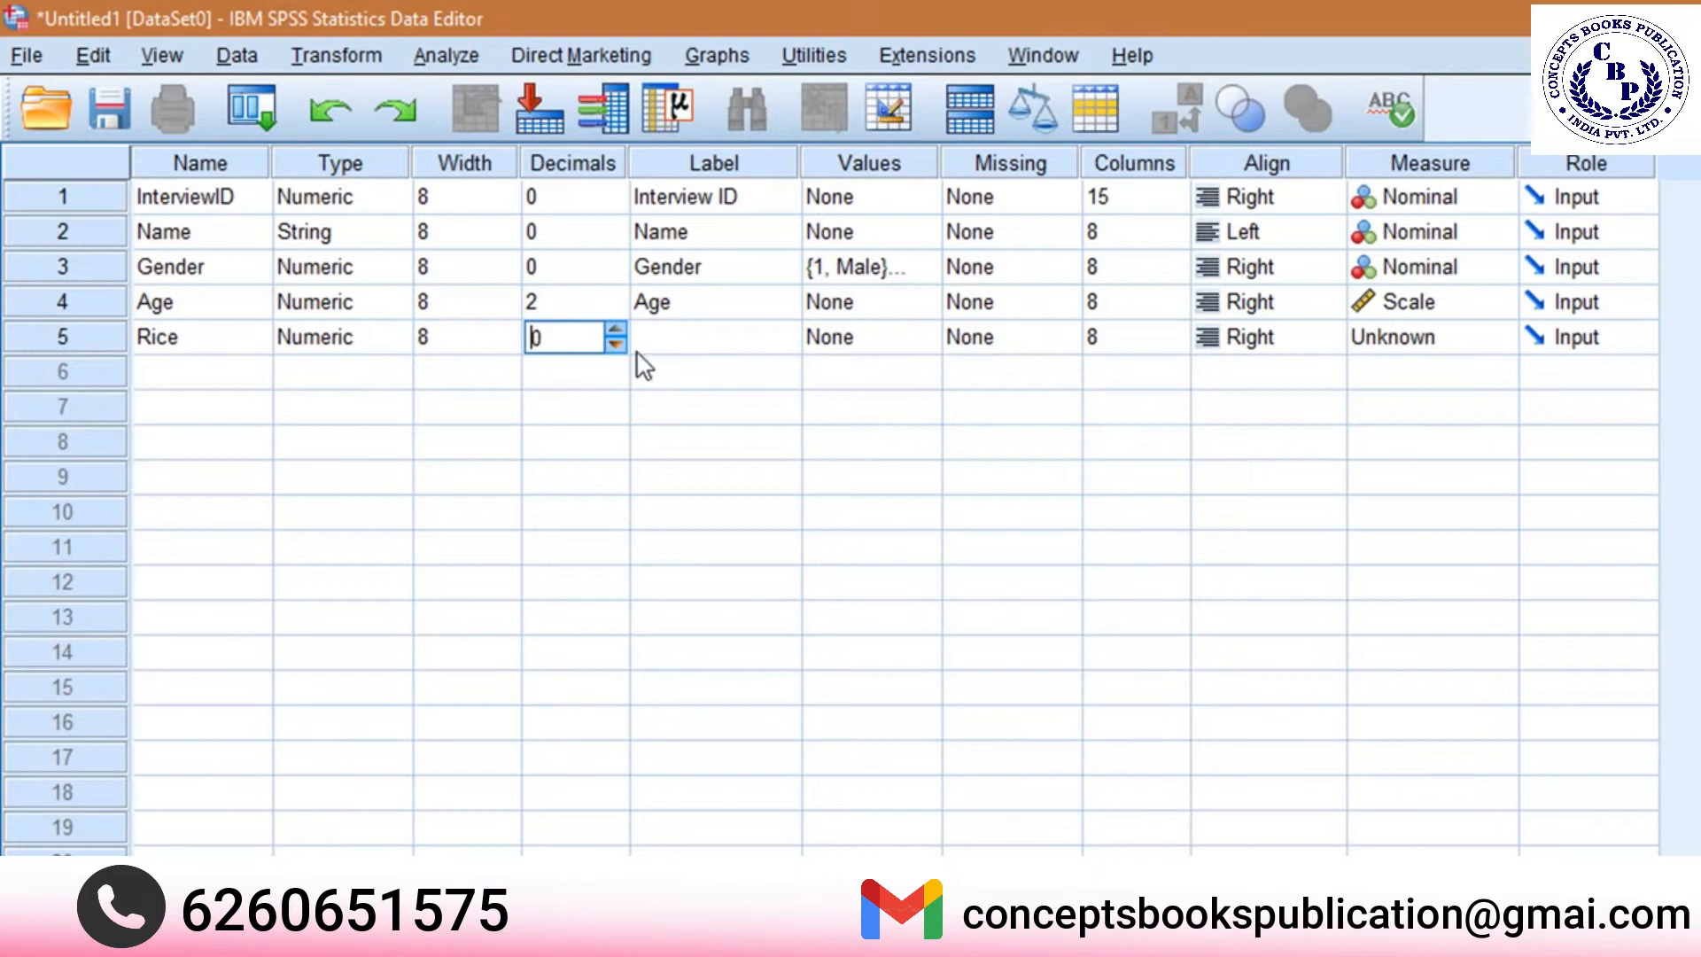
Label the Rice variable "Did you eat rice in the past 7 days?".
{"action": "left_click", "coordinate": [714, 346]}
{"action": "type", "text": "Rice"}
{"action": "key", "text": "BackSpace"}
{"action": "key", "text": "BackSpace"}
{"action": "key", "text": "BackSpace"}
{"action": "key", "text": "BackSpace"}
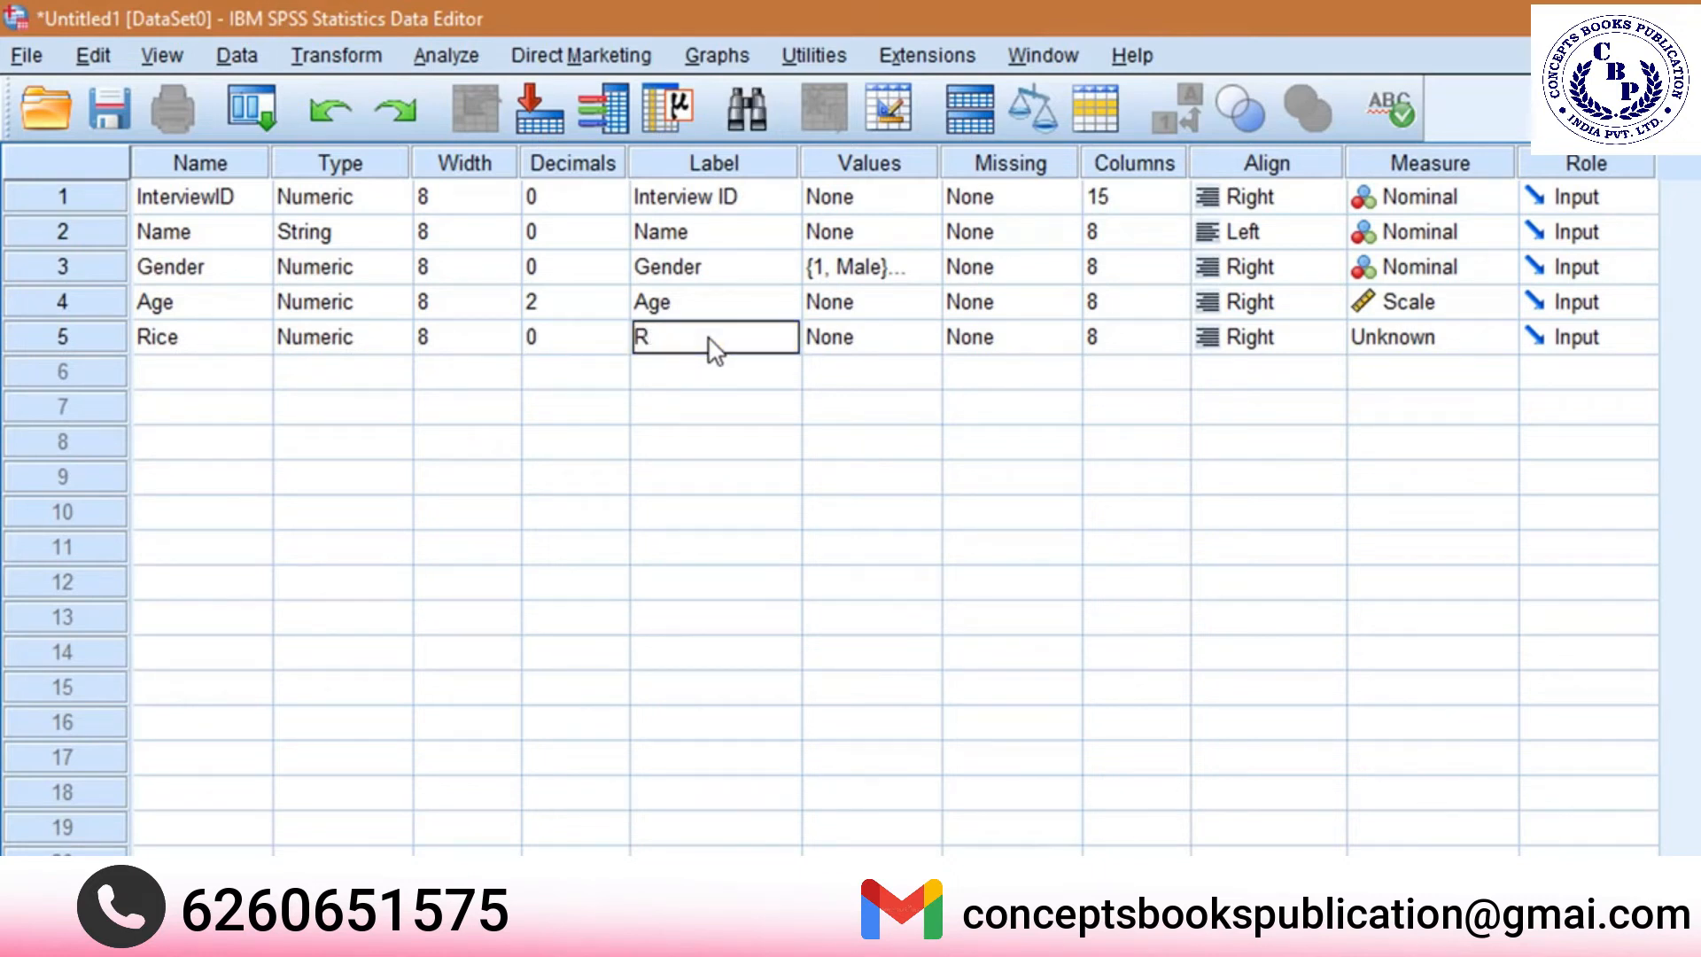
{"action": "type", "text": "Did yo"}
{"action": "type", "text": "u eat rice in the past"}
{"action": "type", "text": " 7 days"}
{"action": "type", "text": "?"}
{"action": "key", "text": "Tab"}
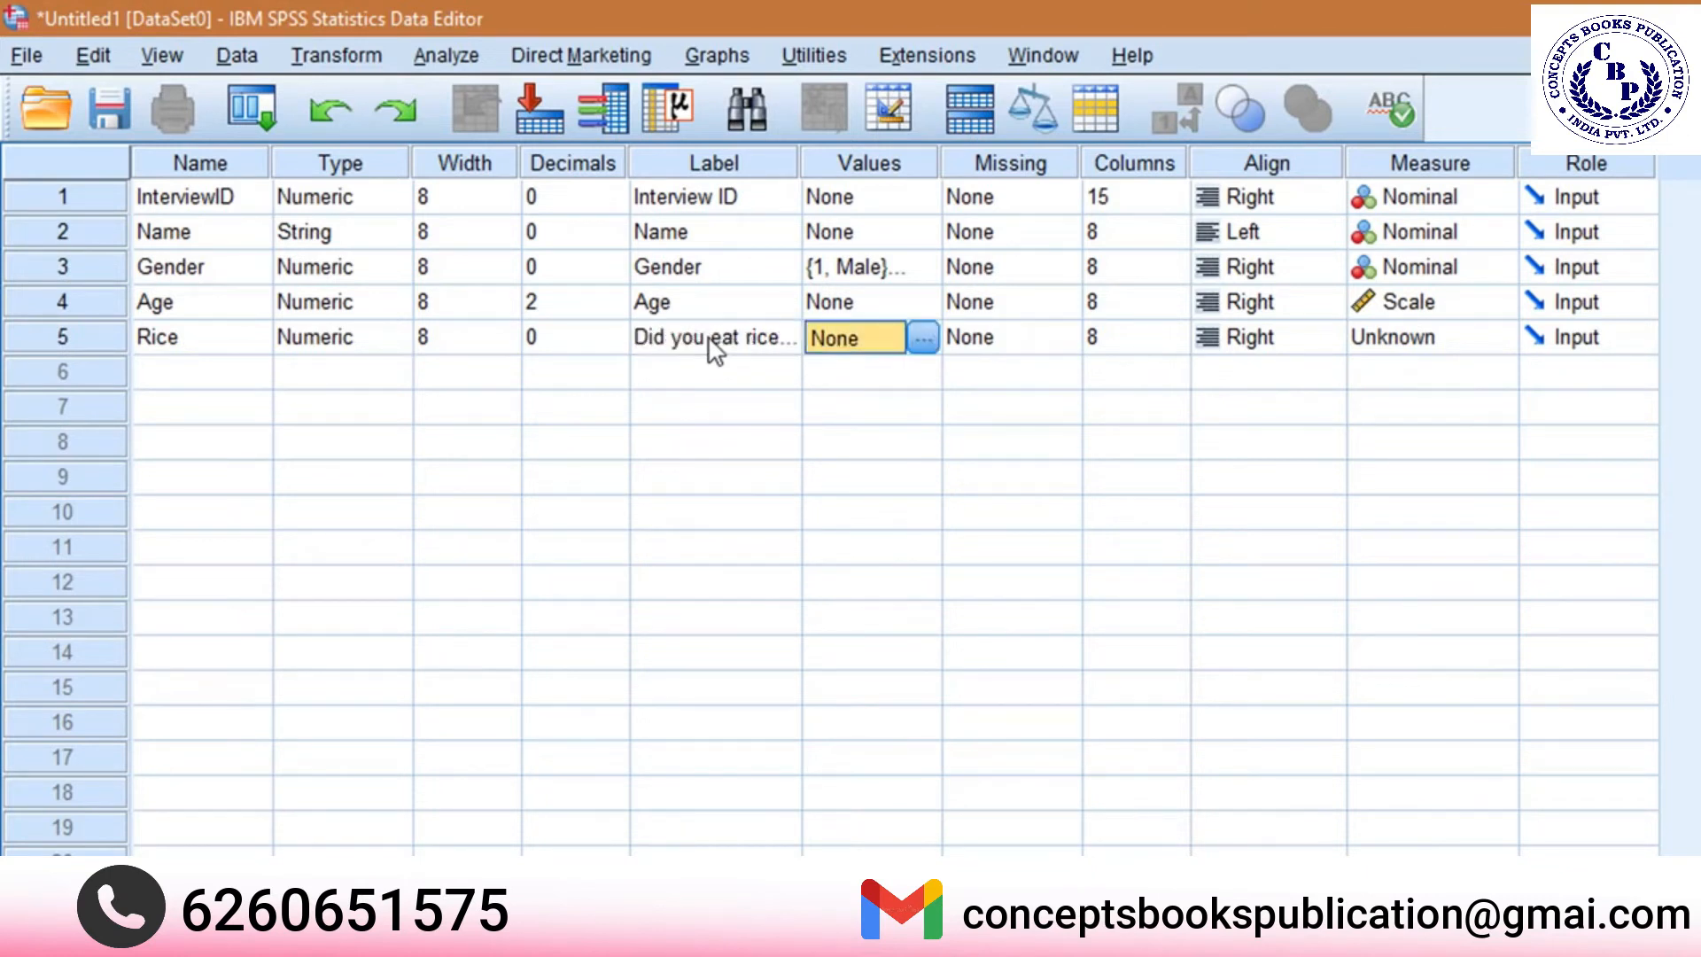
Define the Rice value labels 0 = No and 1 = Yes, and set the variable's measure to Ordinal.
{"action": "left_click", "coordinate": [923, 338]}
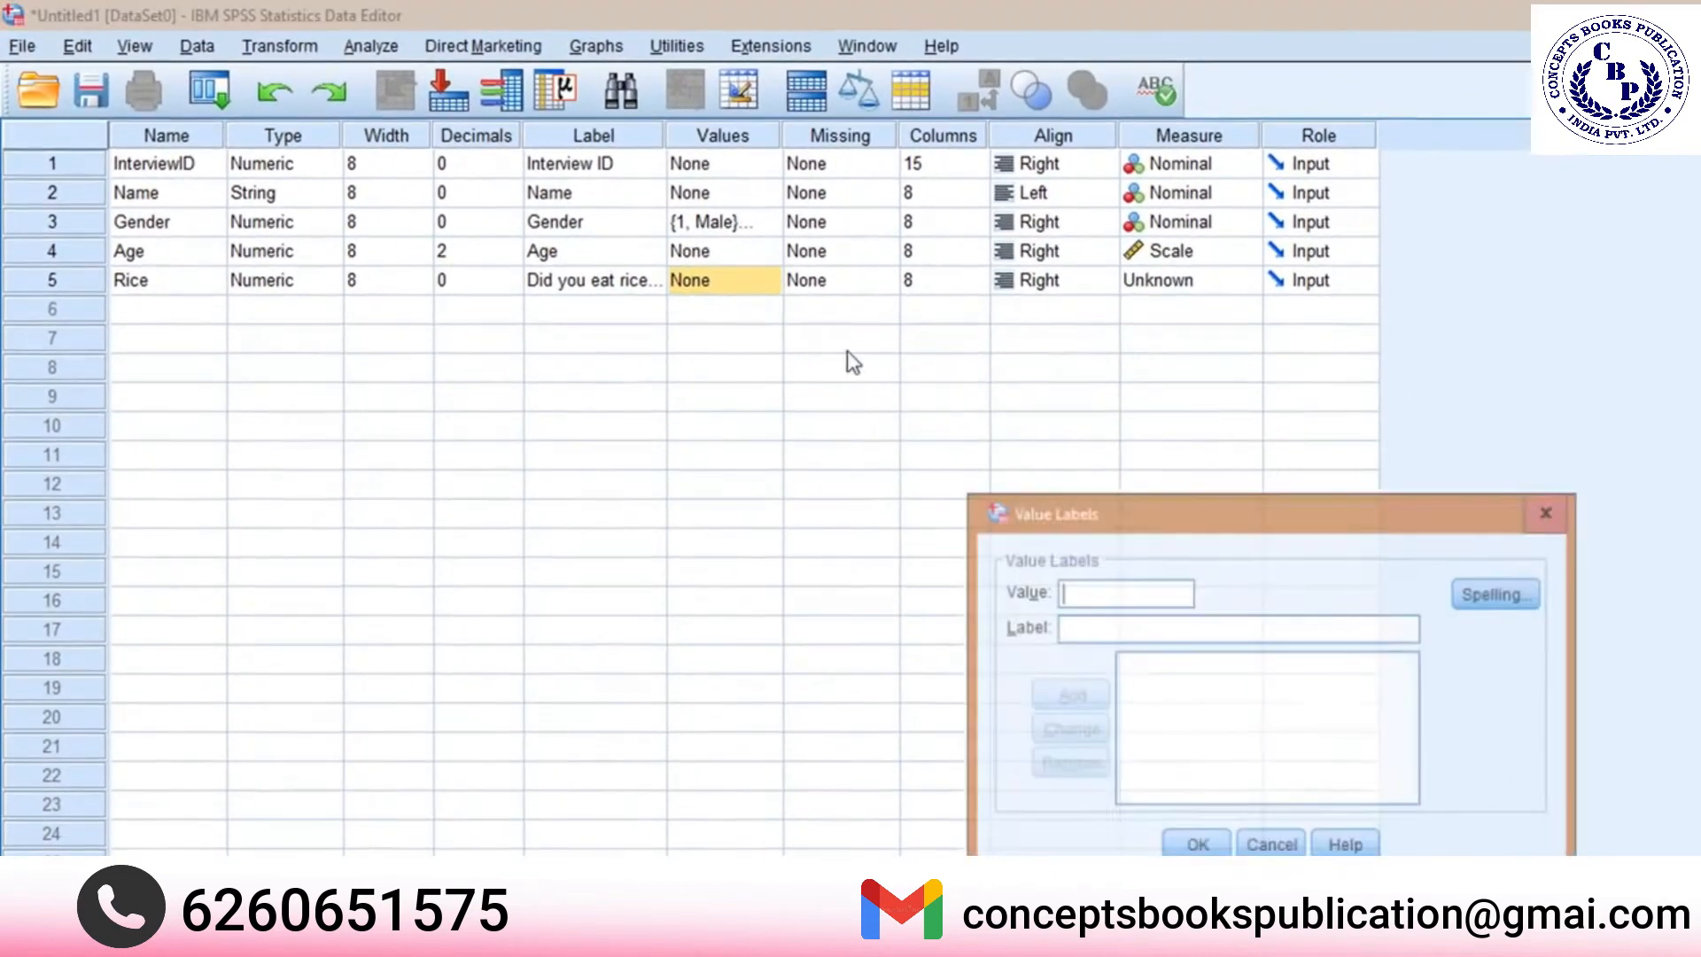
{"action": "type", "text": "0 = \"No"}
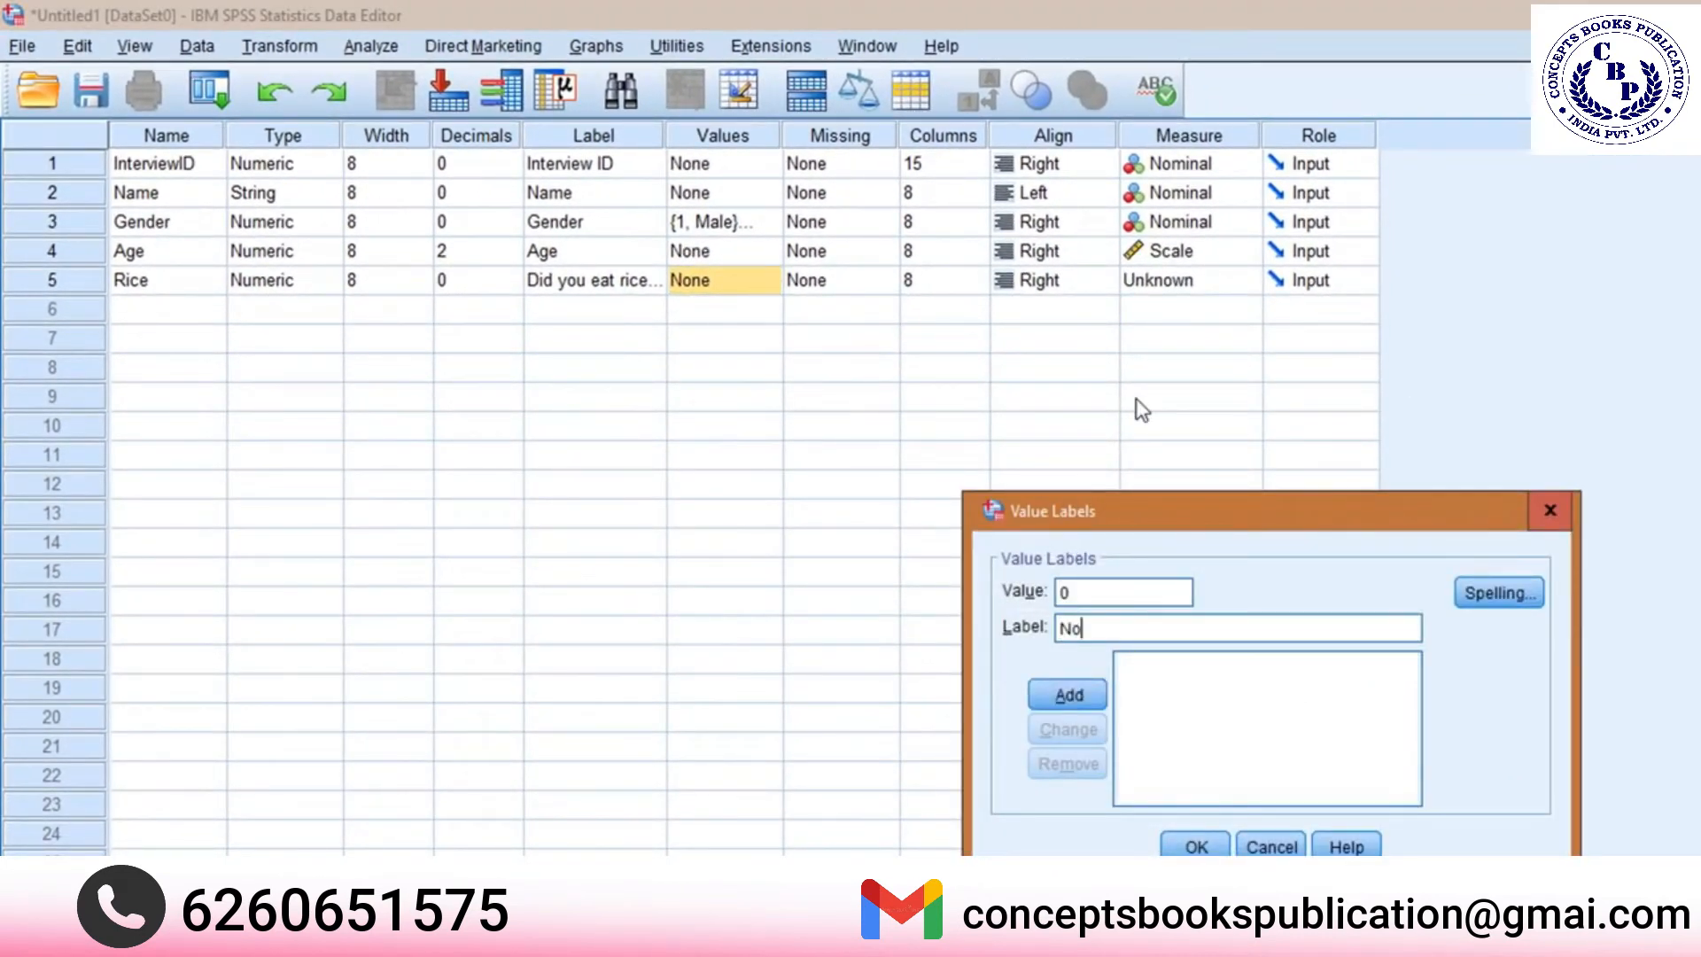
{"action": "key", "text": "Return"}
{"action": "type", "text": "1"}
{"action": "key", "text": "Tab"}
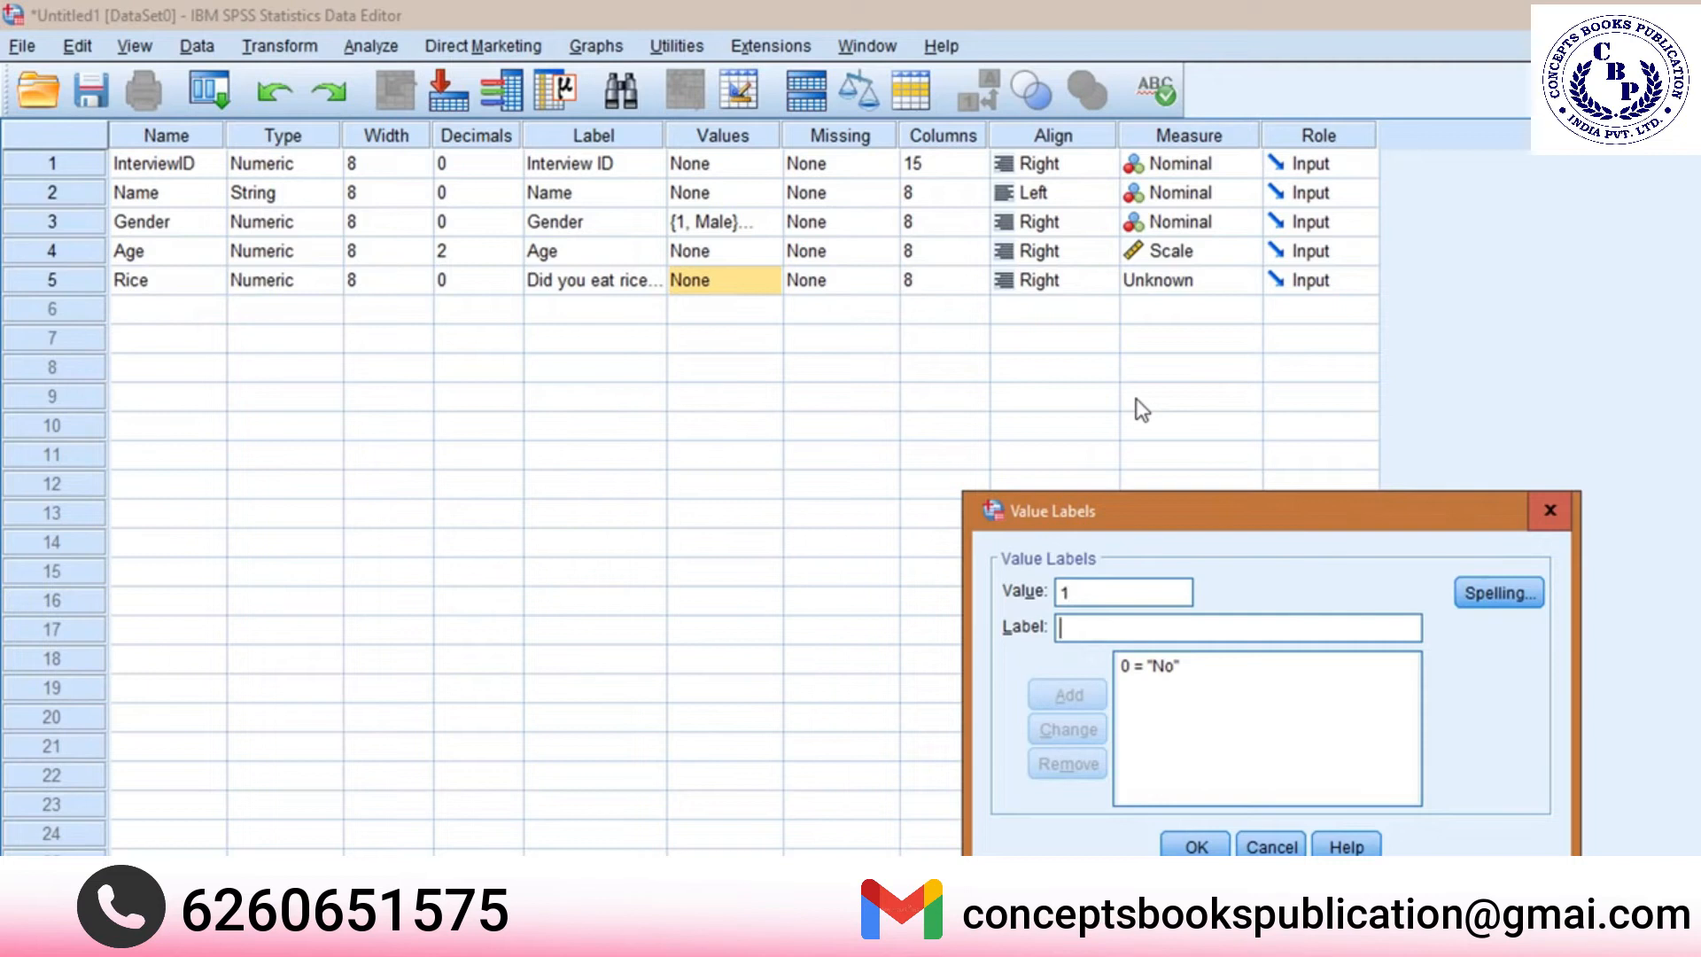
{"action": "type", "text": "Yes"}
{"action": "left_click", "coordinate": [1076, 693]}
{"action": "left_click", "coordinate": [1191, 843]}
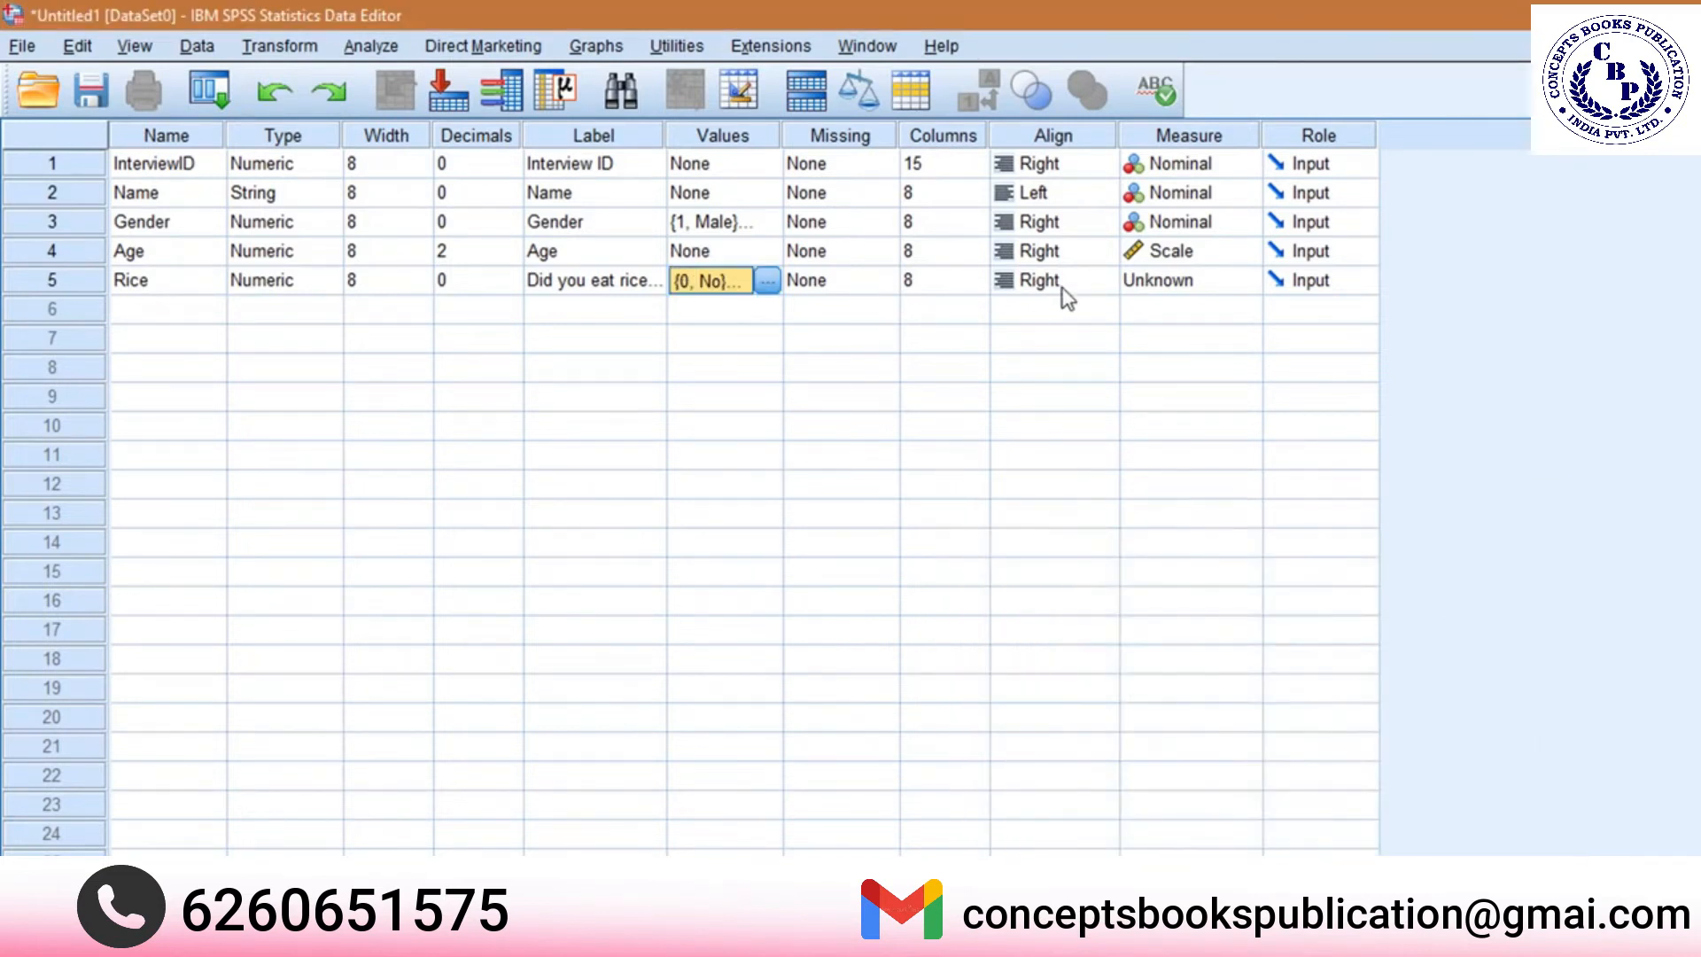
{"action": "left_click", "coordinate": [1170, 281]}
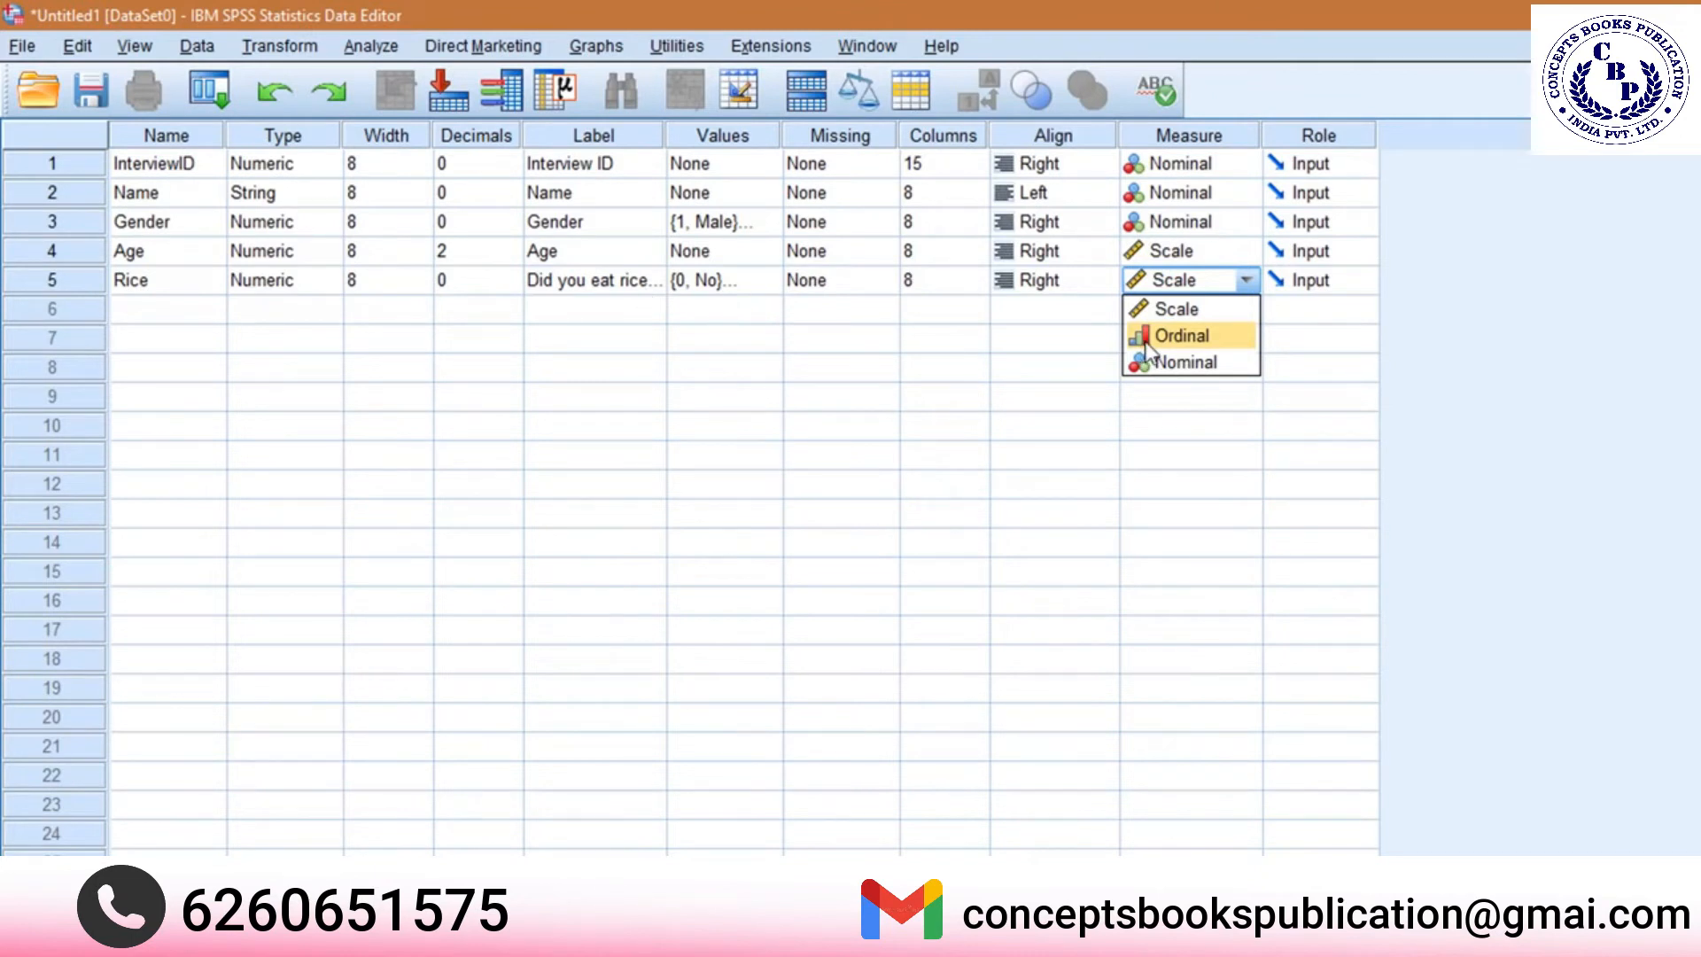
{"action": "left_click", "coordinate": [1195, 336]}
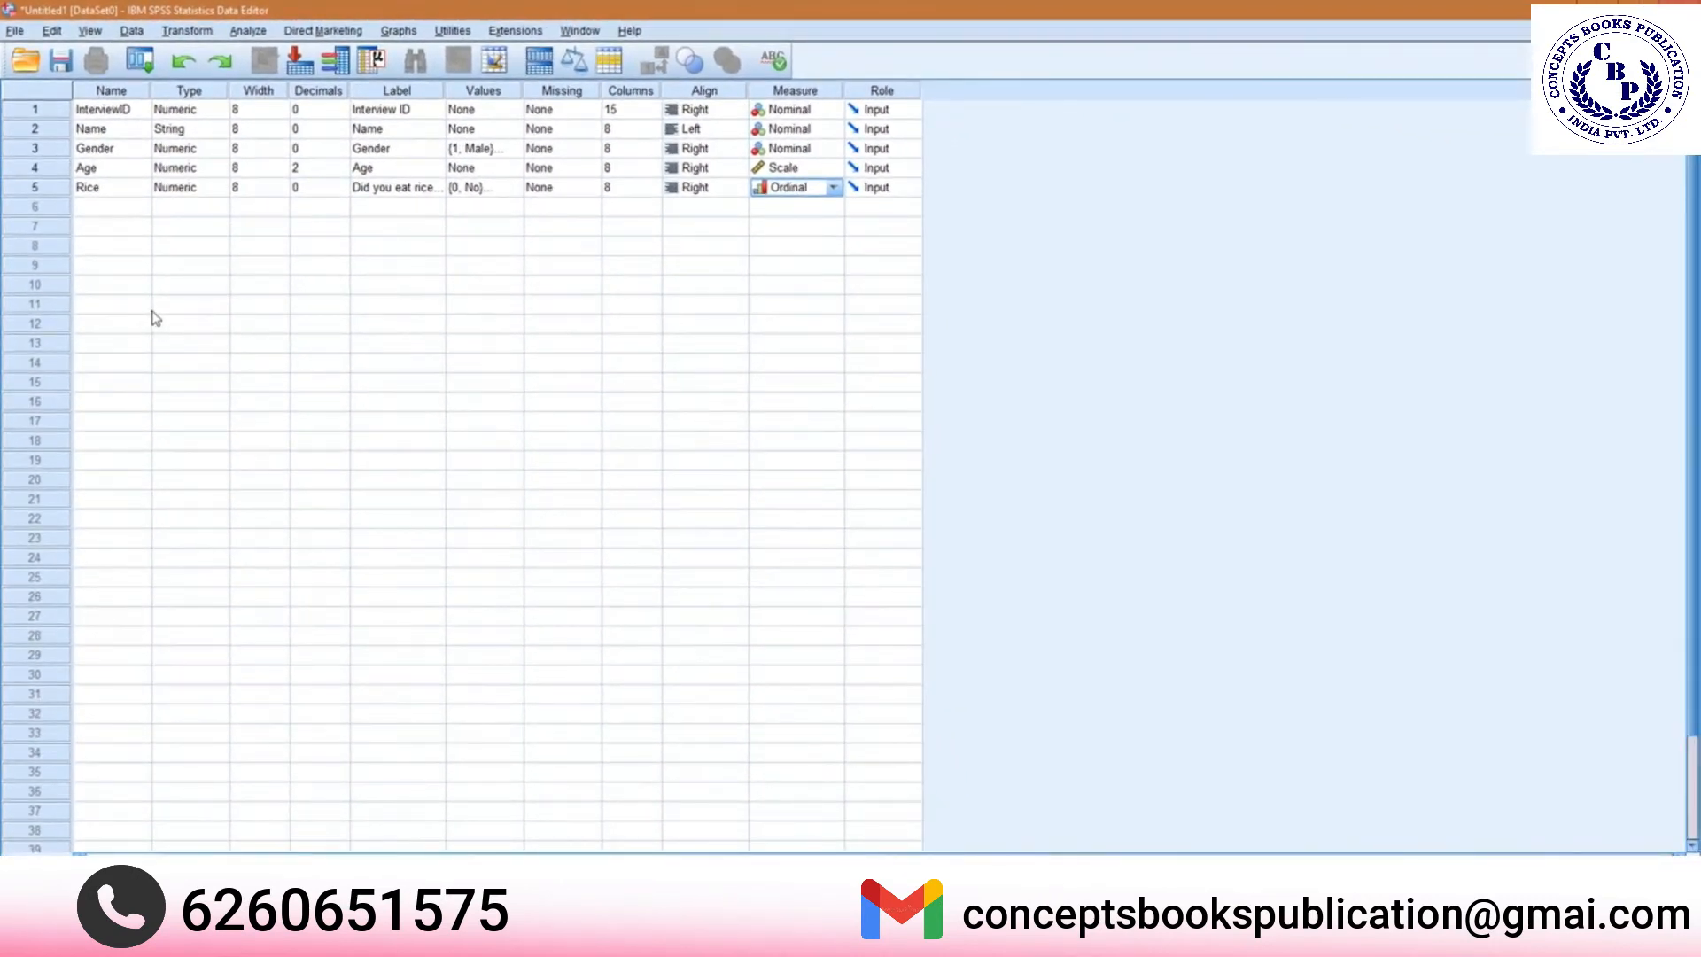